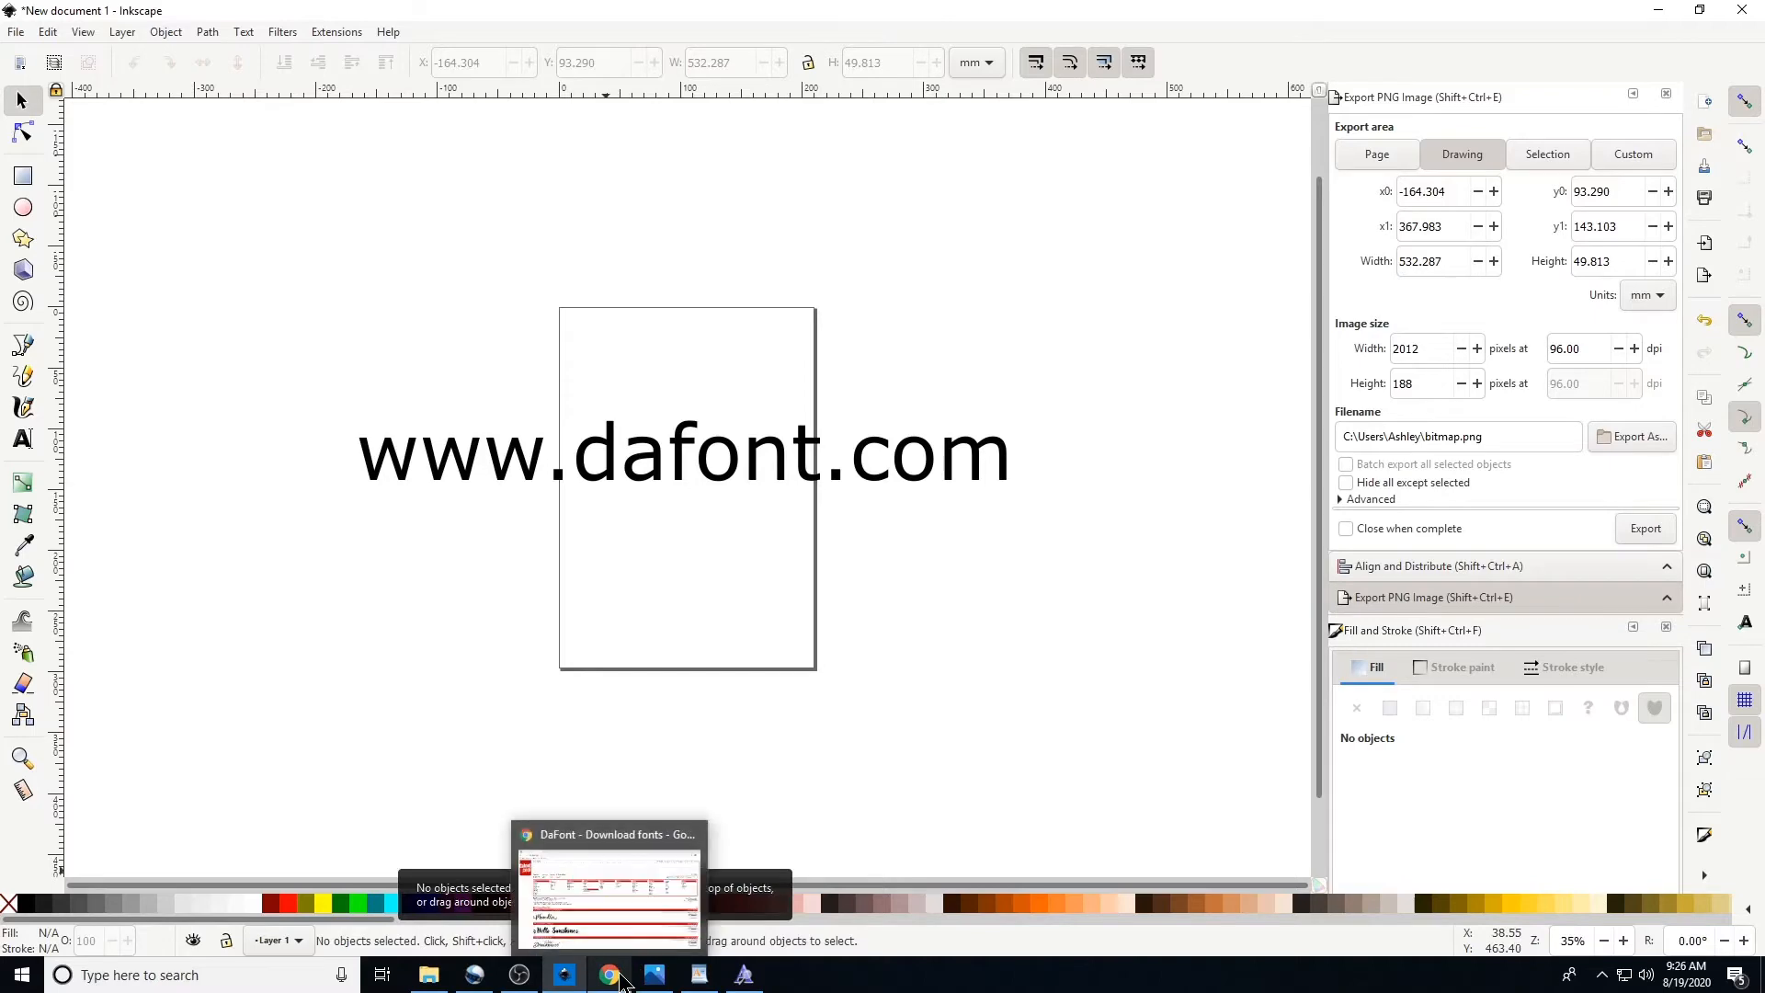
Switch to the browser and search DaFont for the font magnolia sky
click(715, 827)
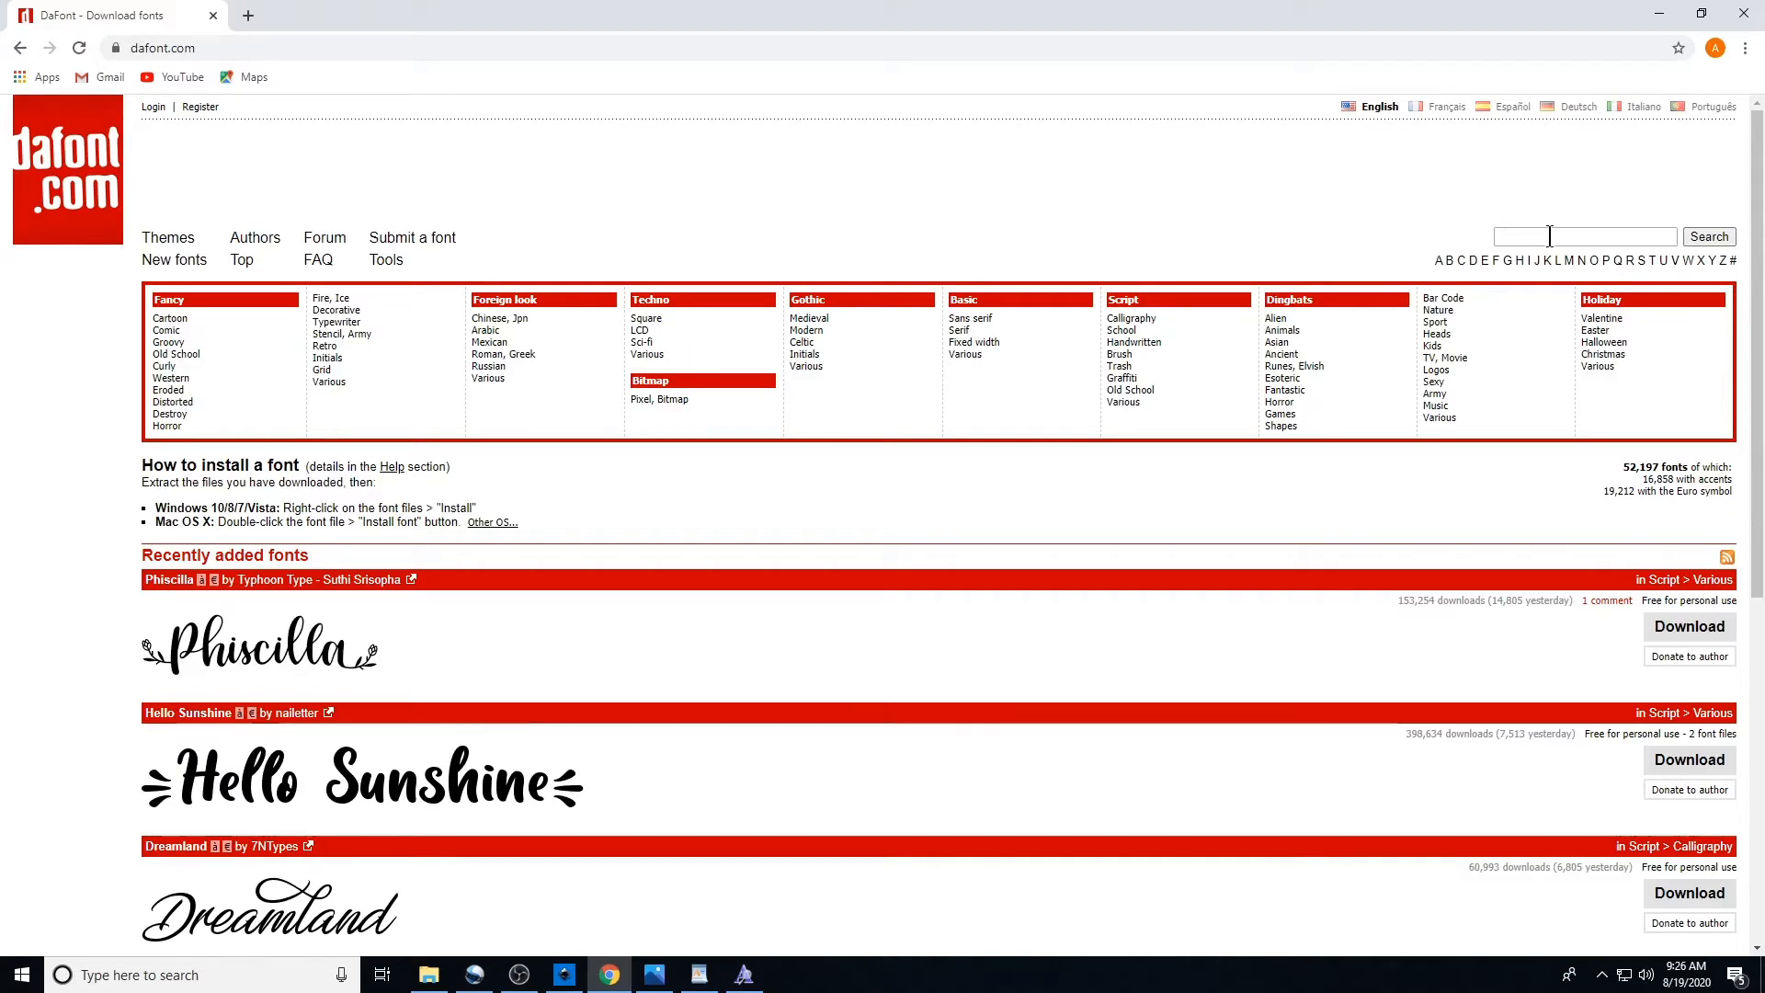
click(1522, 236)
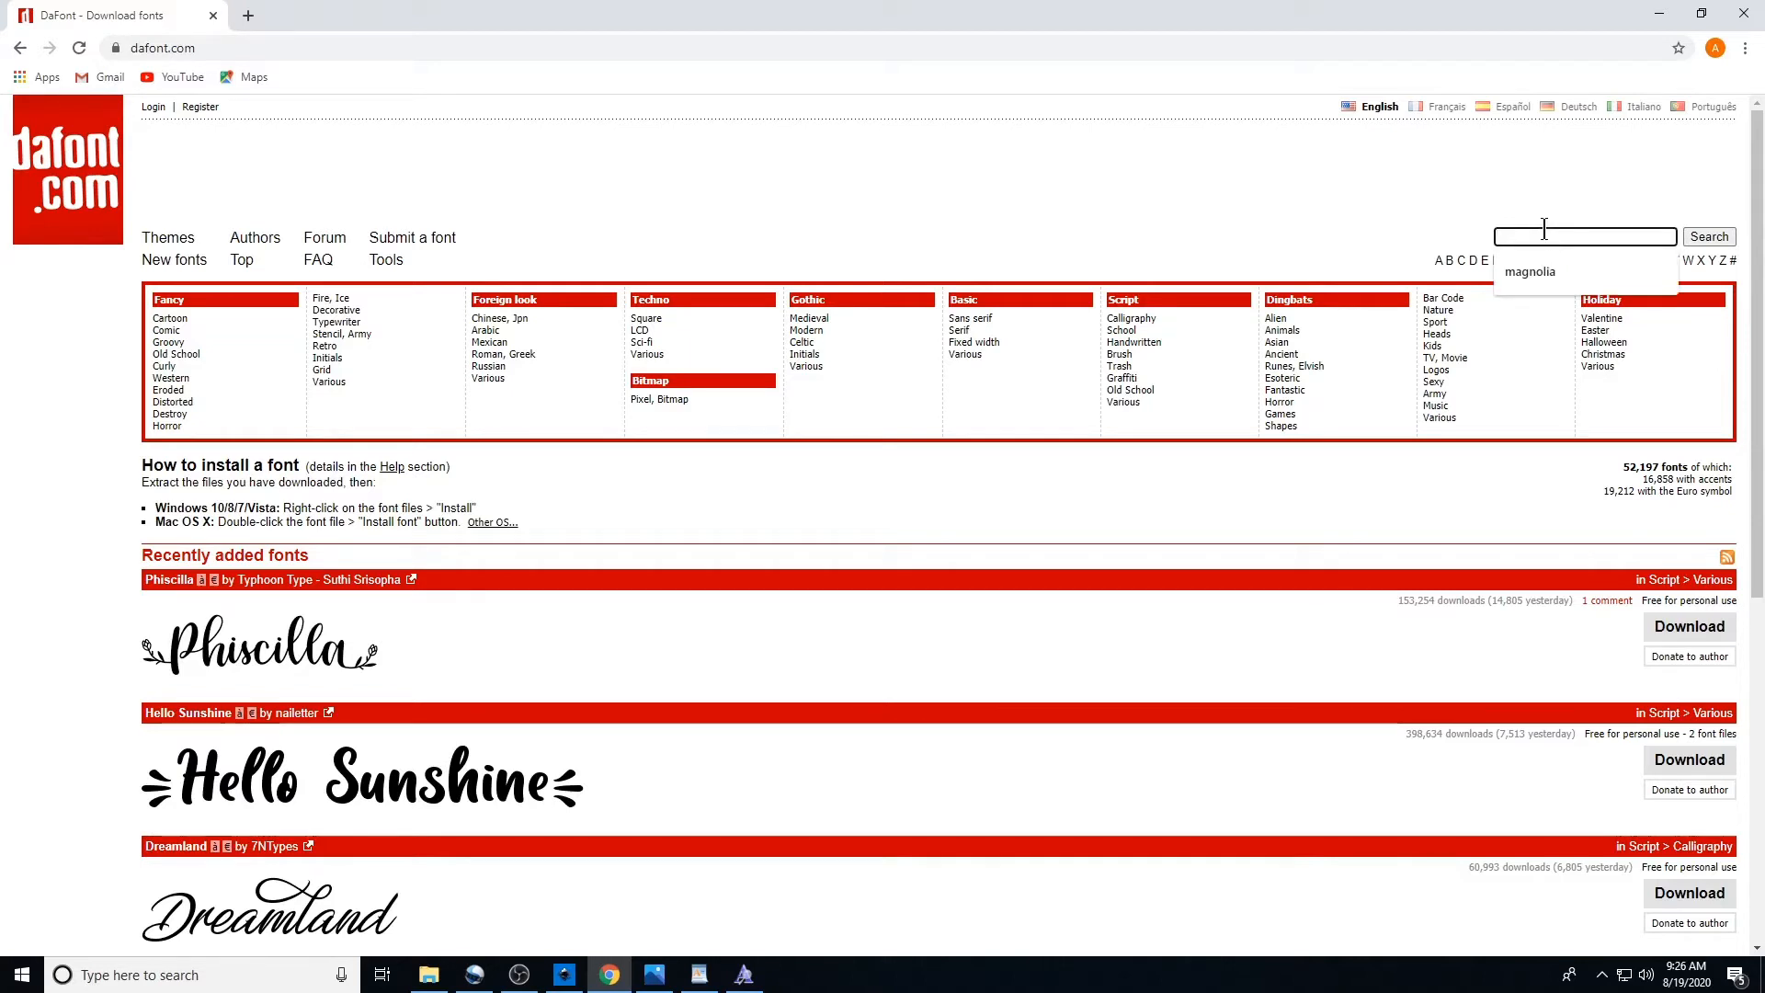
text(magno)
key(BackSpace)
key(BackSpace)
text(nolia)
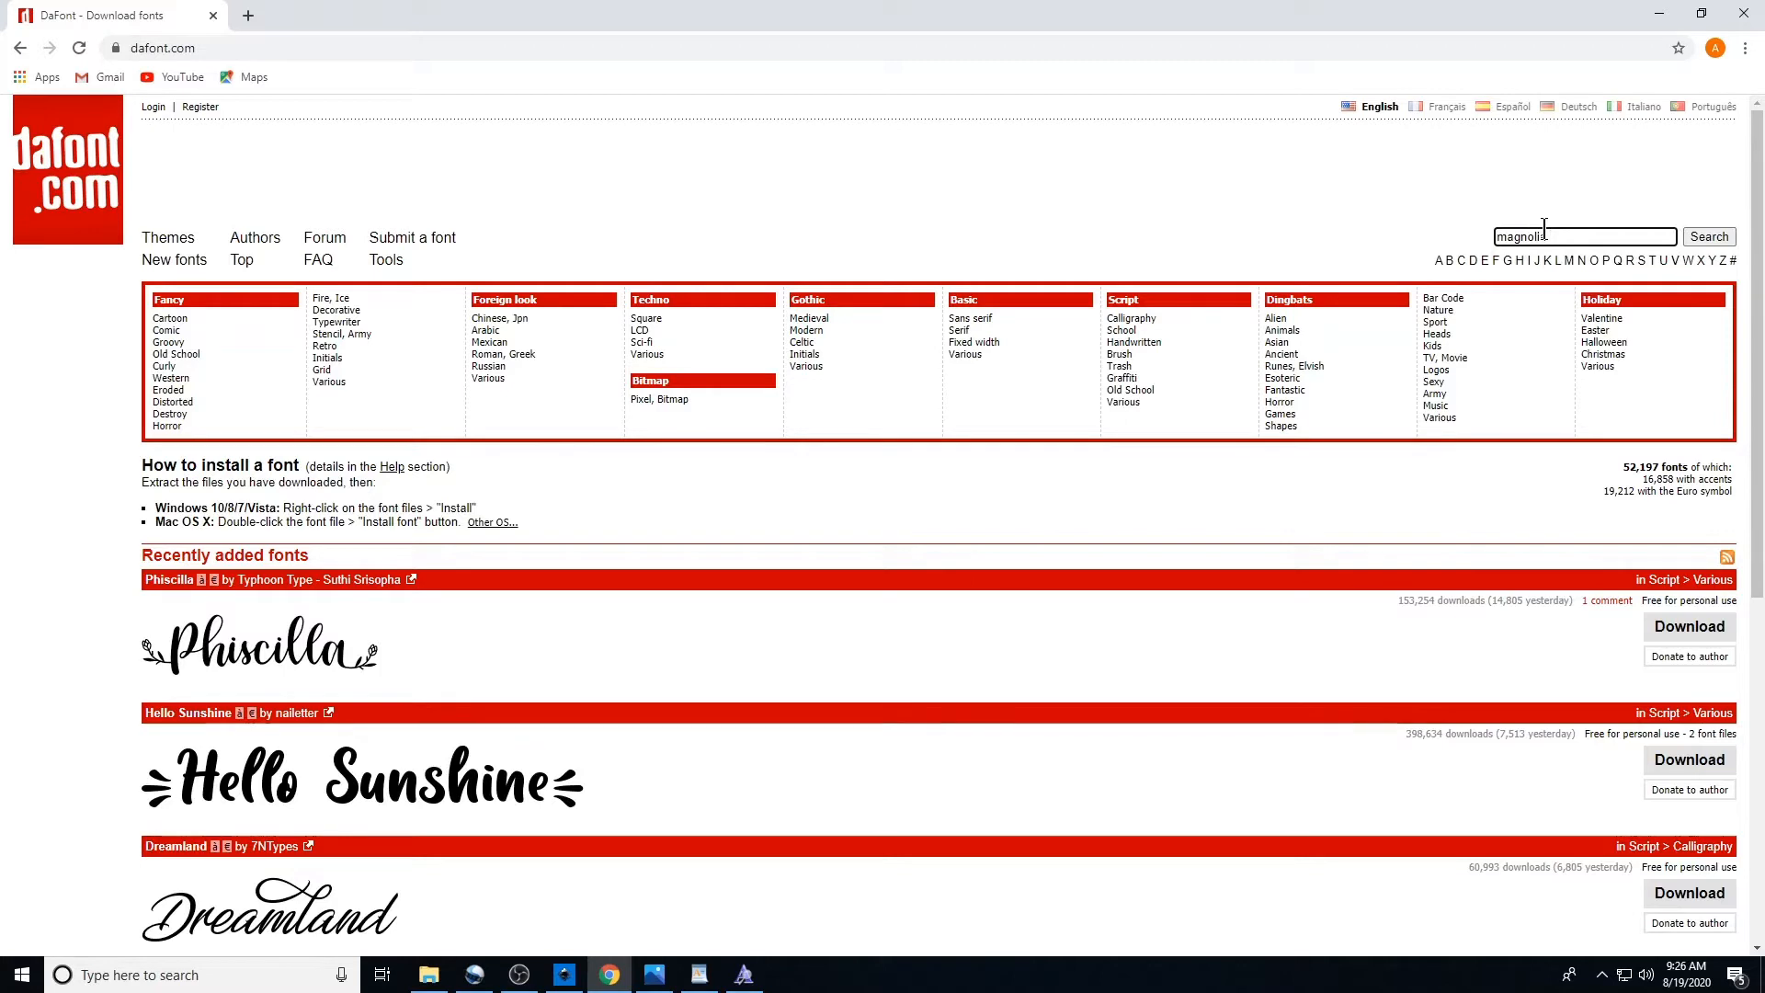
text( sky)
key(Return)
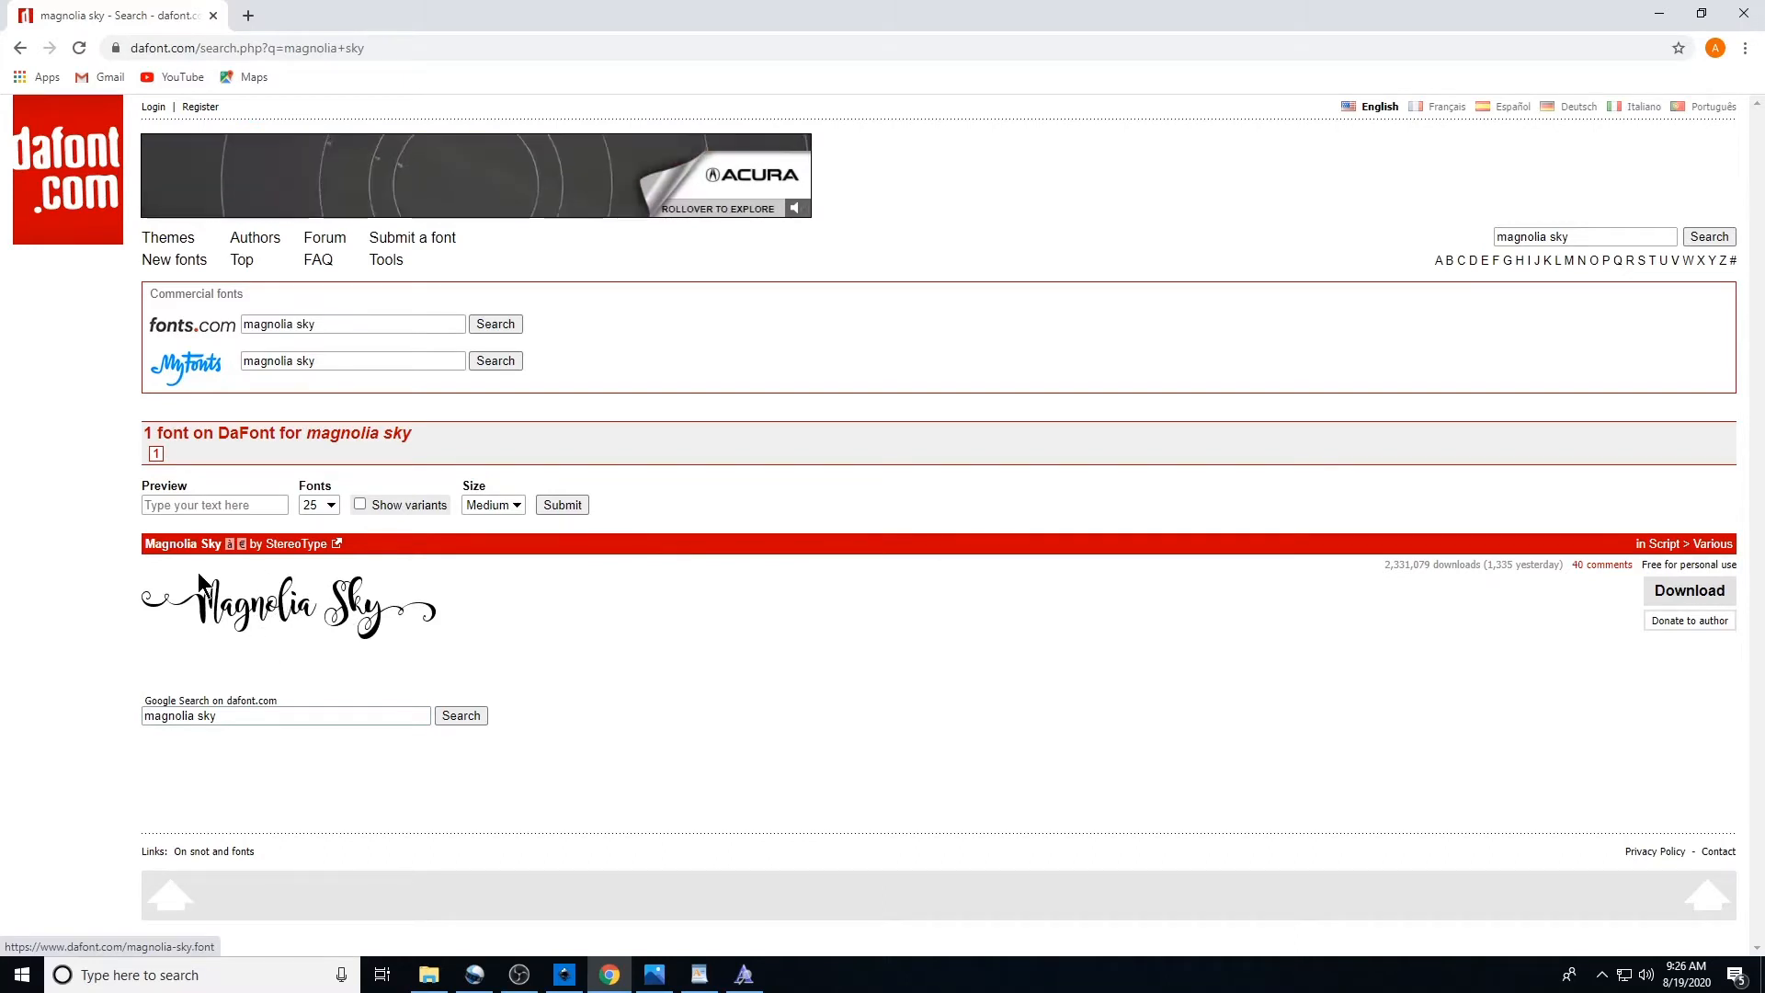
Preview the Magnolia Sky font with the sample text Blessed
click(210, 506)
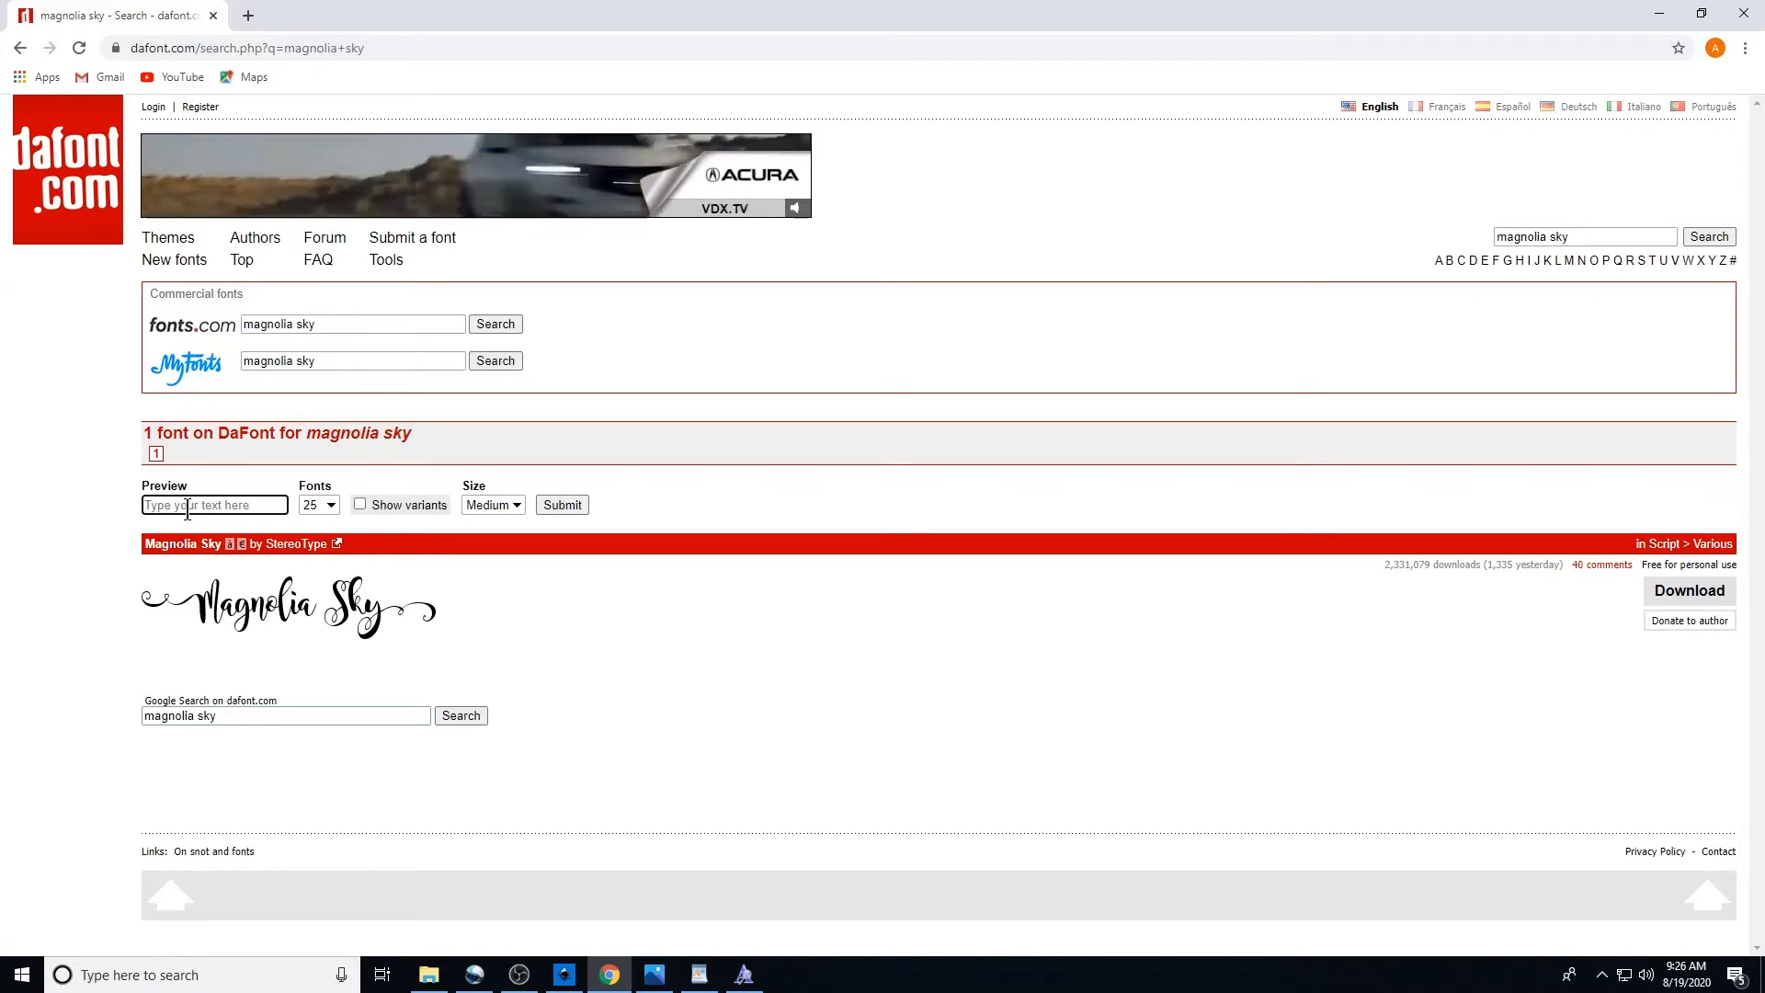
text(Blessed)
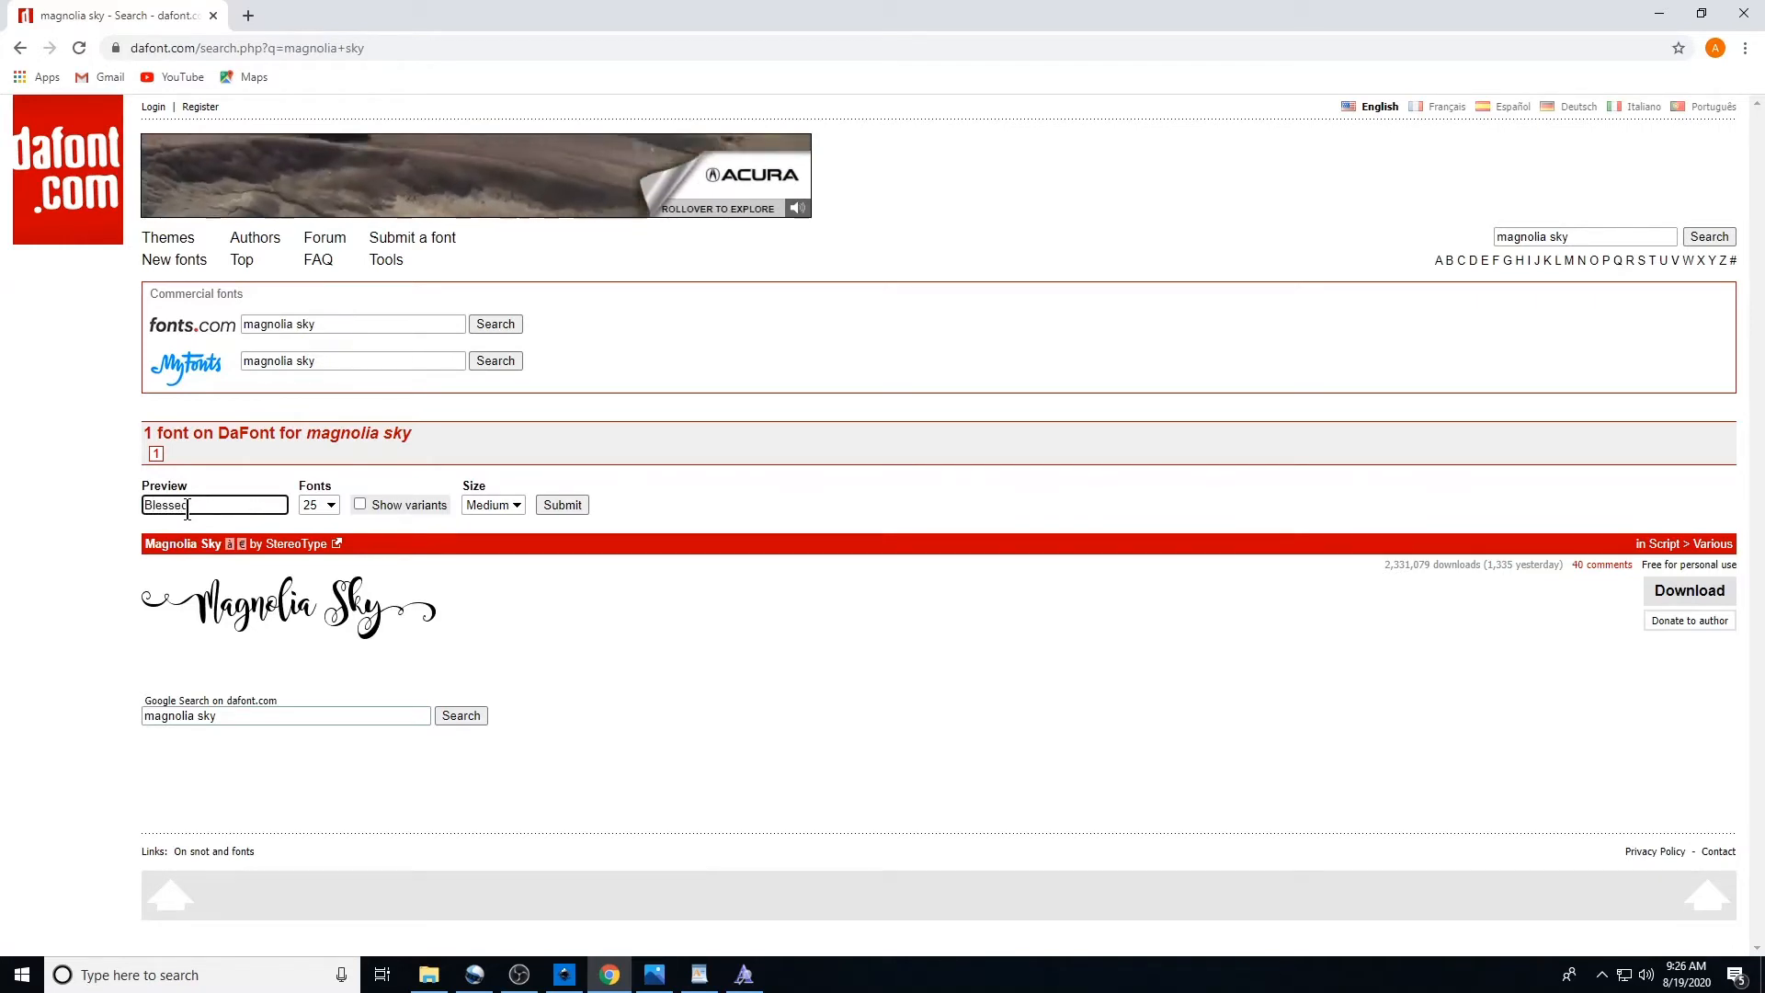
click(568, 508)
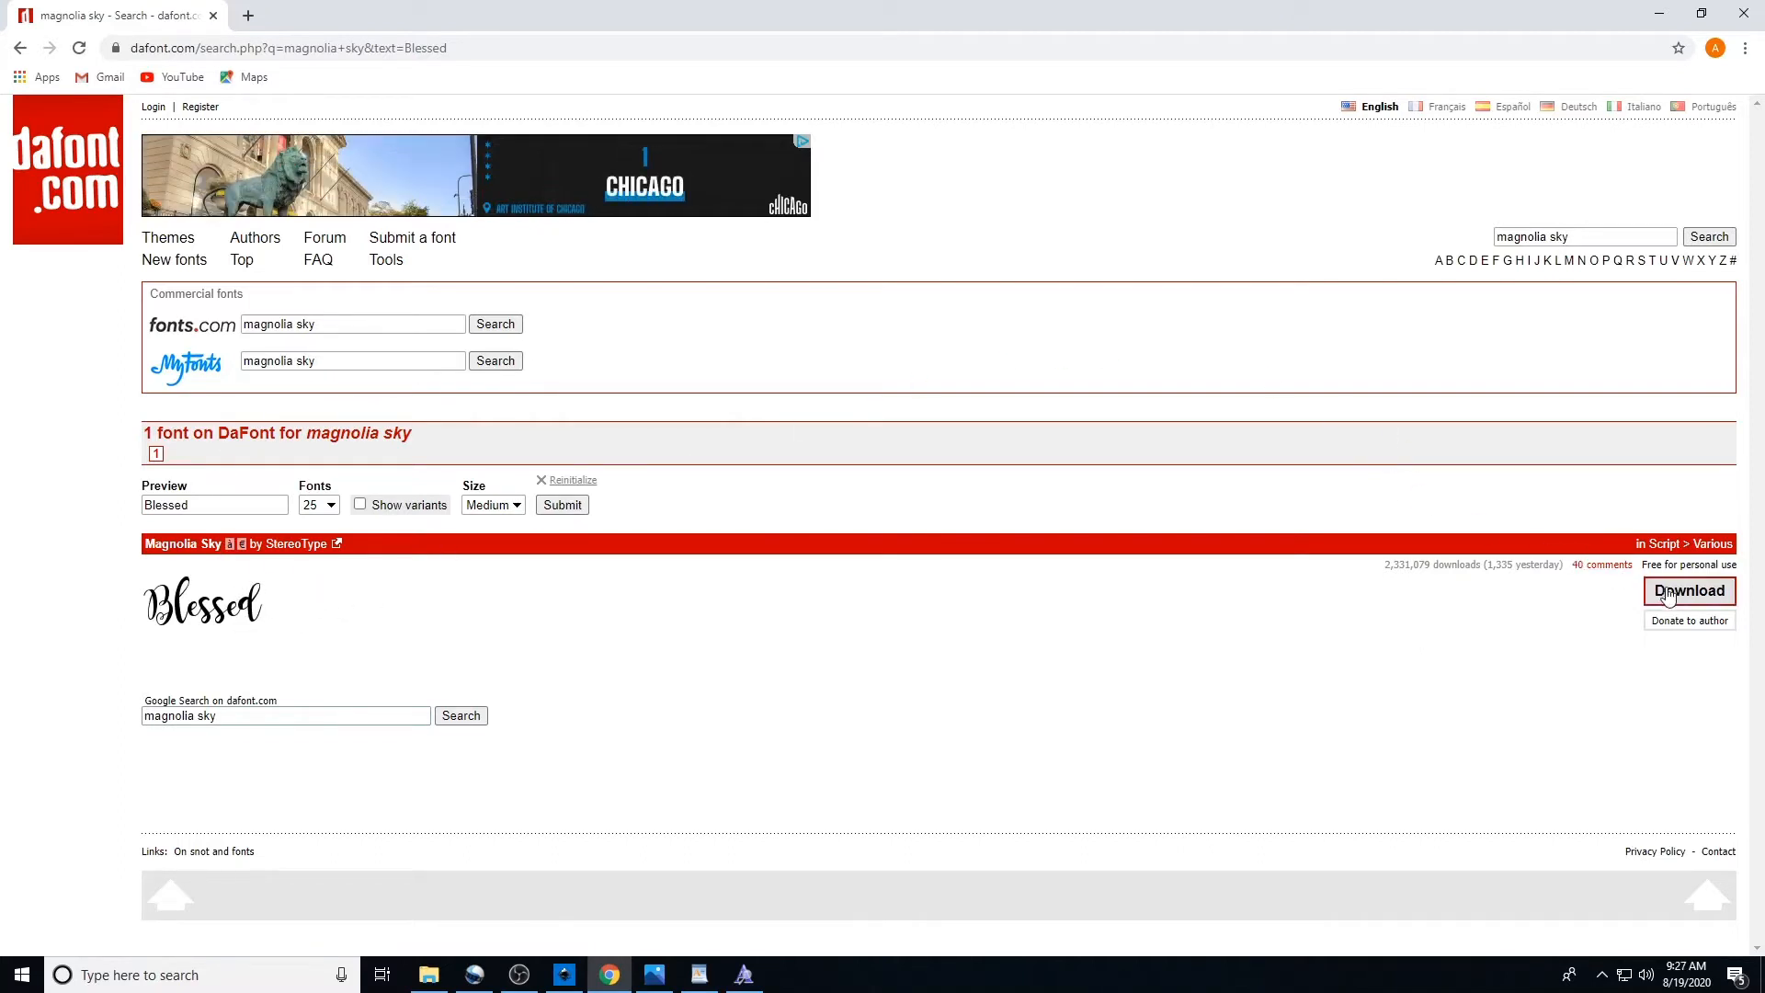
Download the Magnolia Sky font and open the downloaded zip's folder
click(1668, 594)
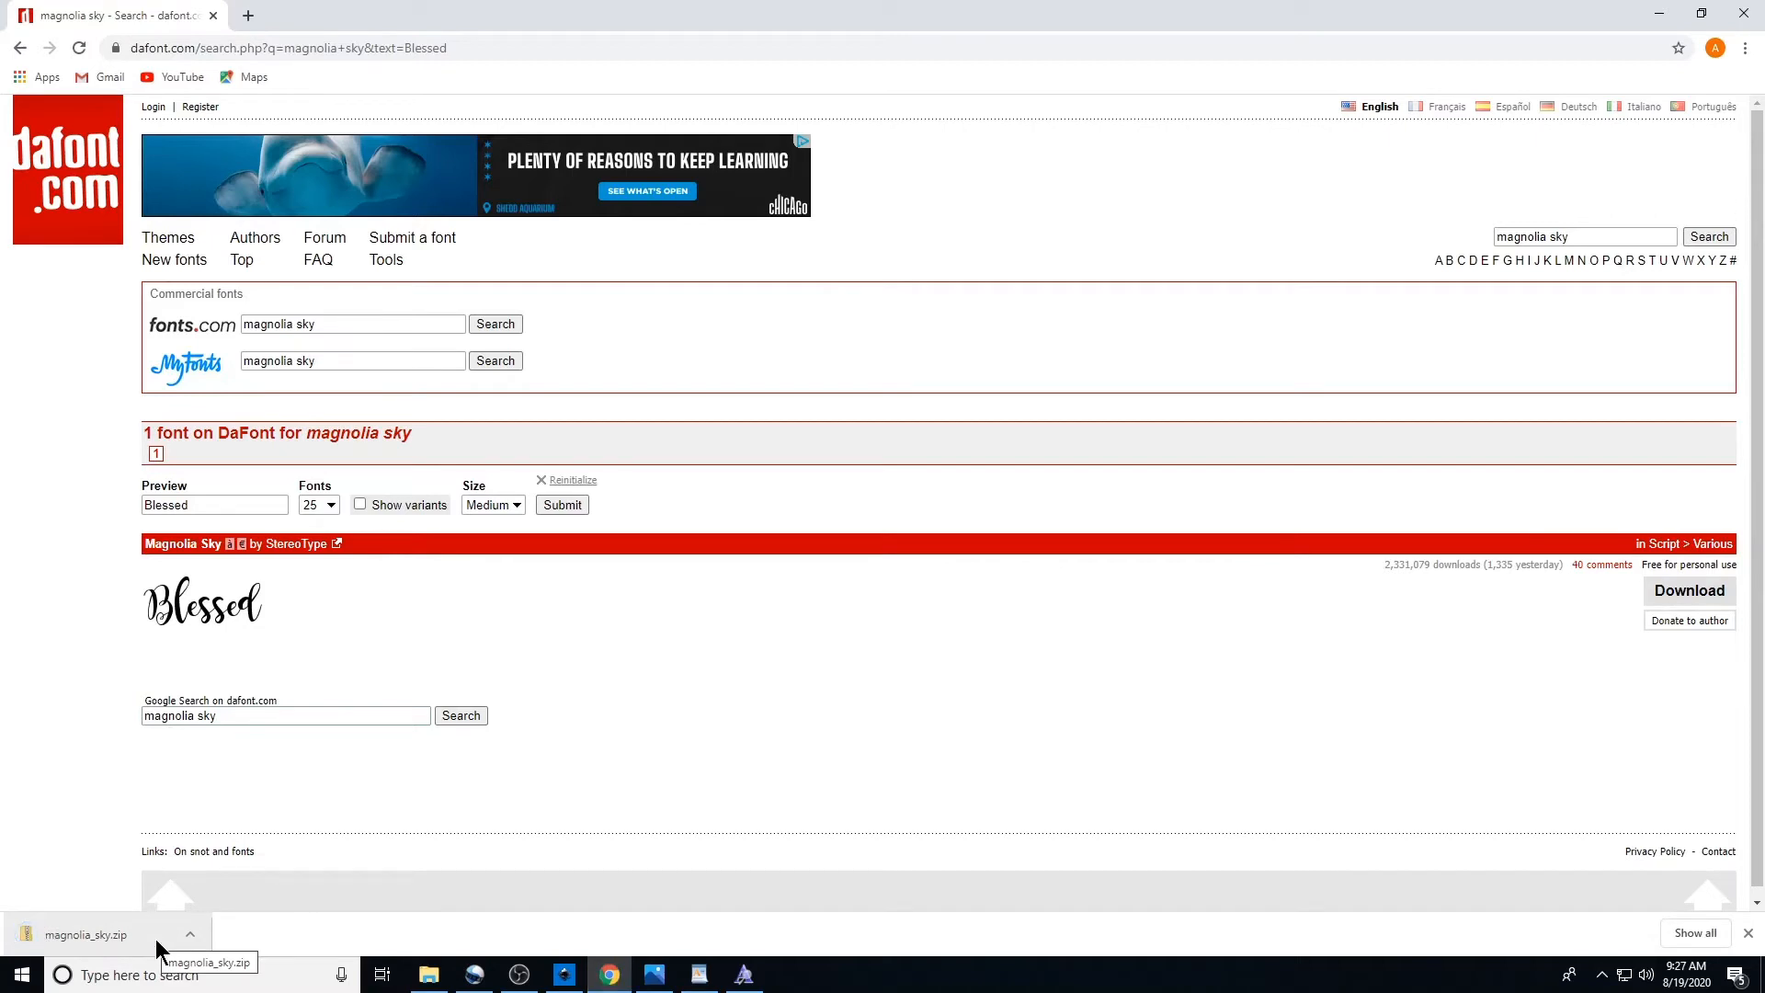
right_click(103, 943)
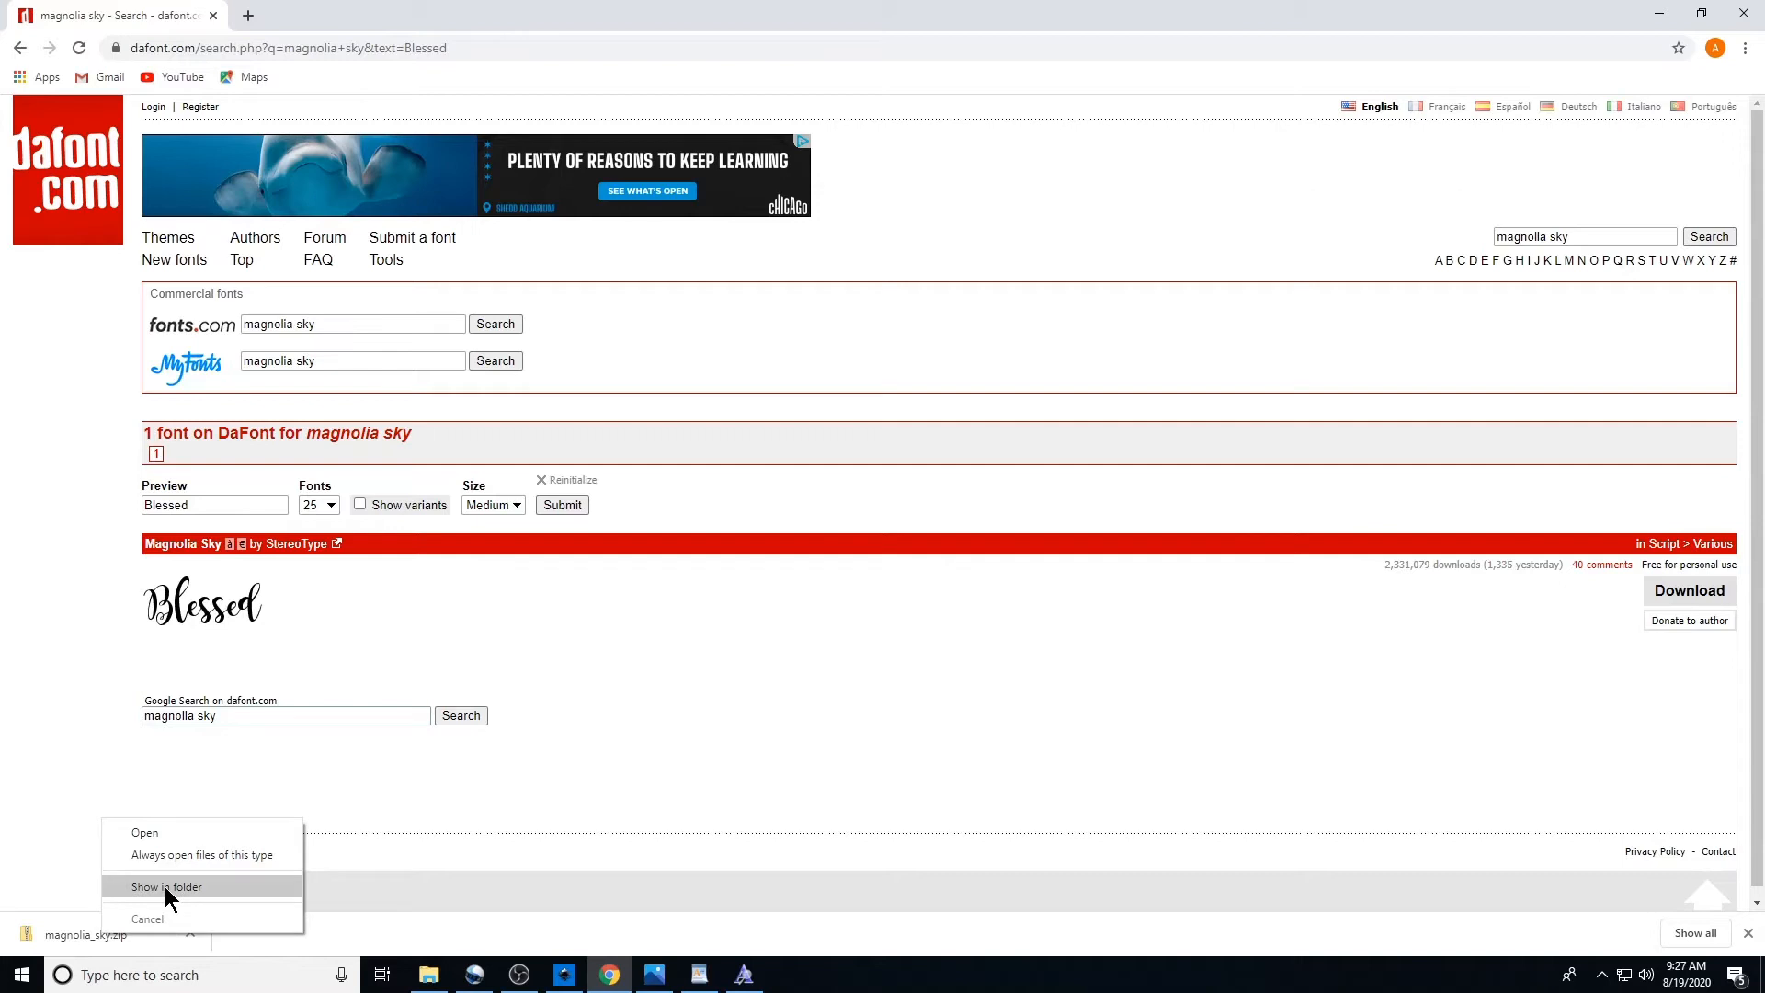
click(163, 886)
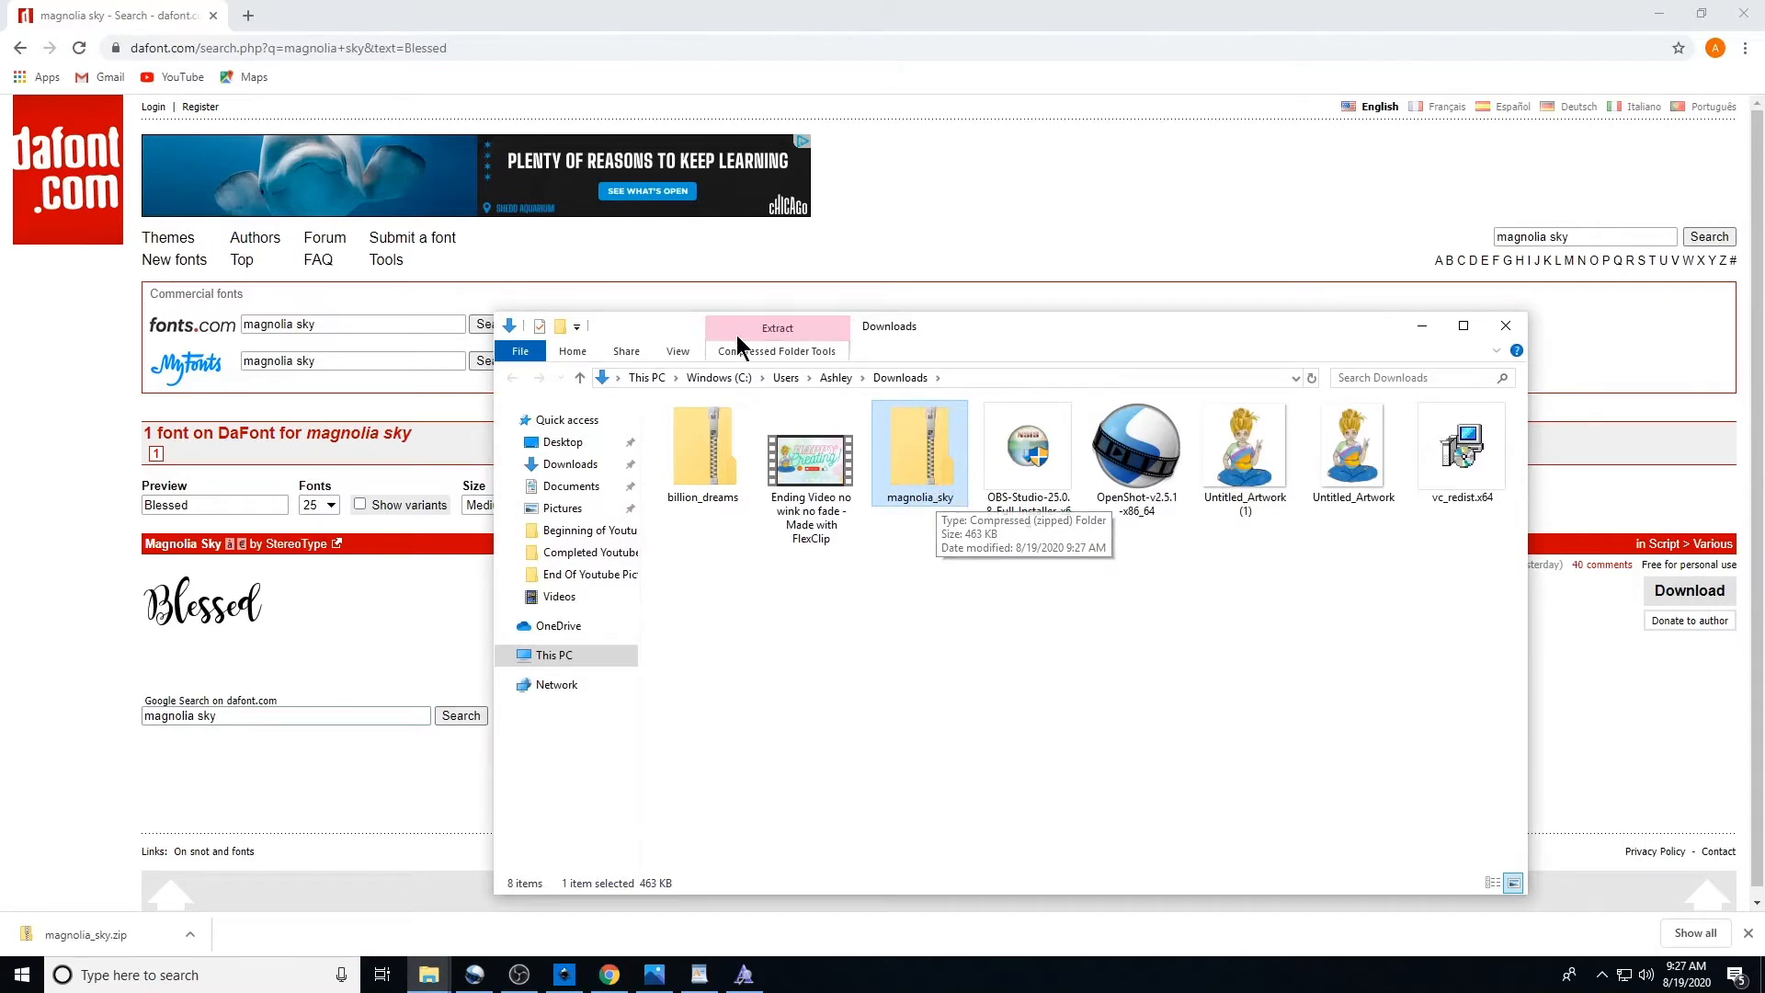
Extract all files of the magnolia_sky zip into the Downloads\magnolia_sky folder
double_click(943, 452)
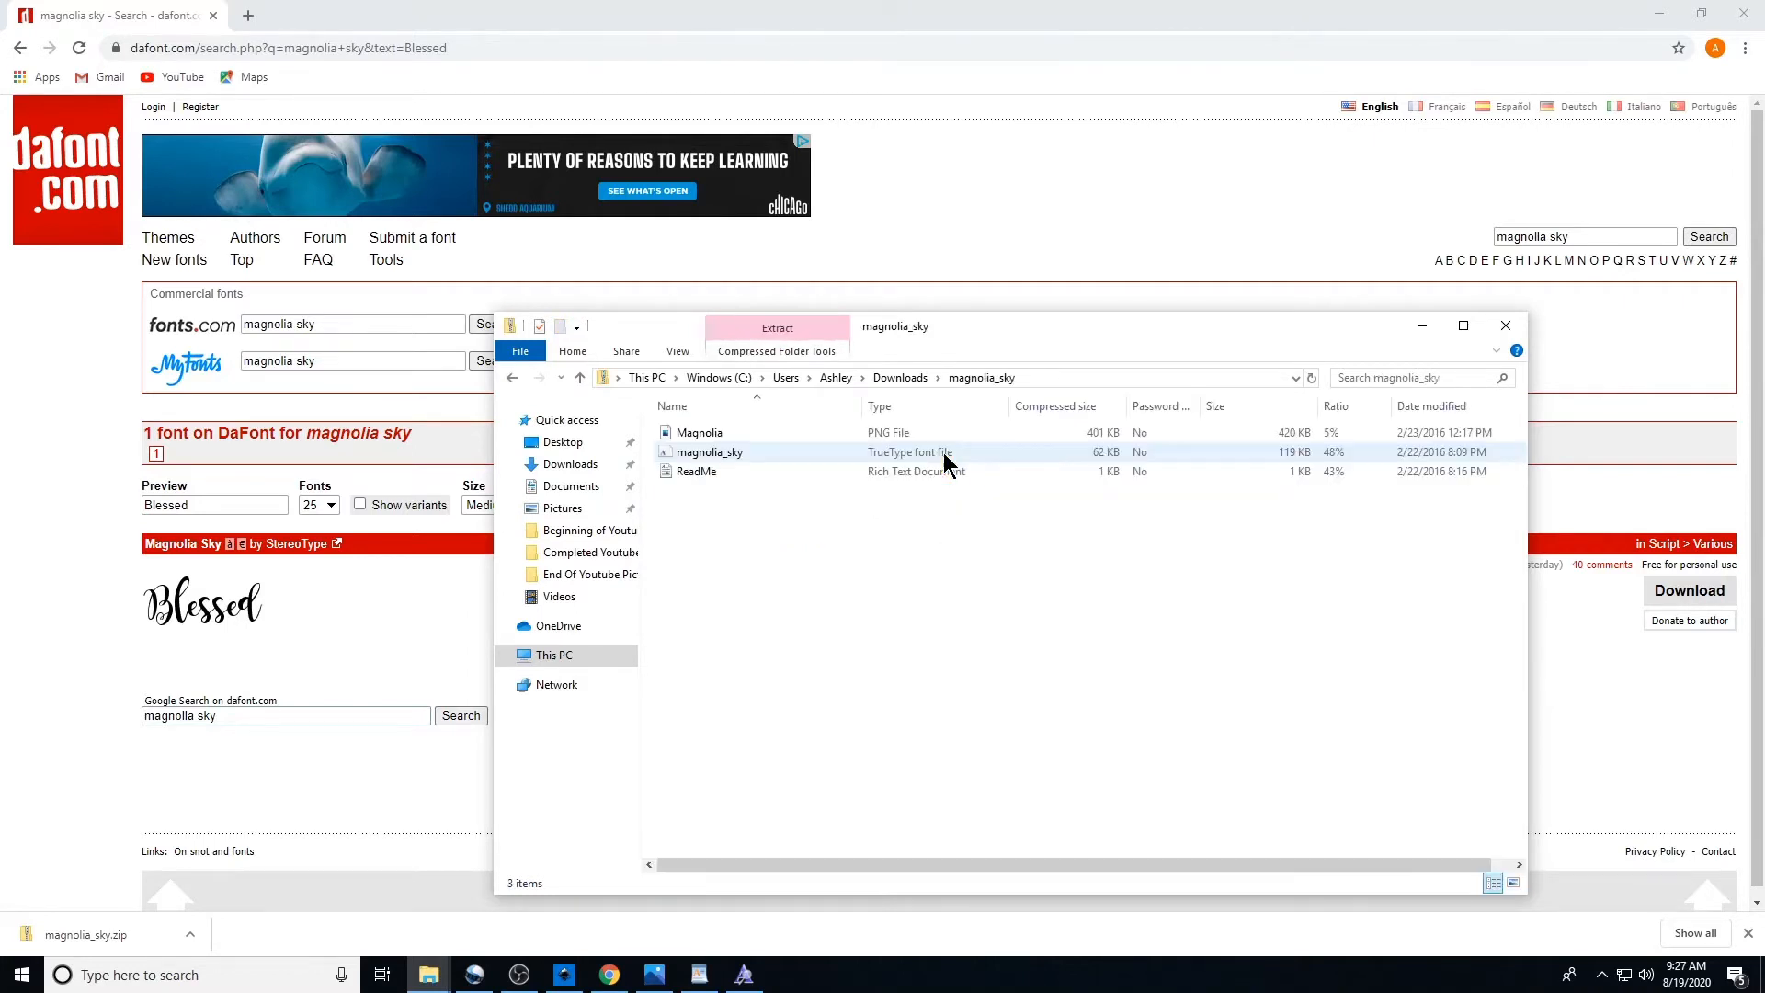
click(780, 334)
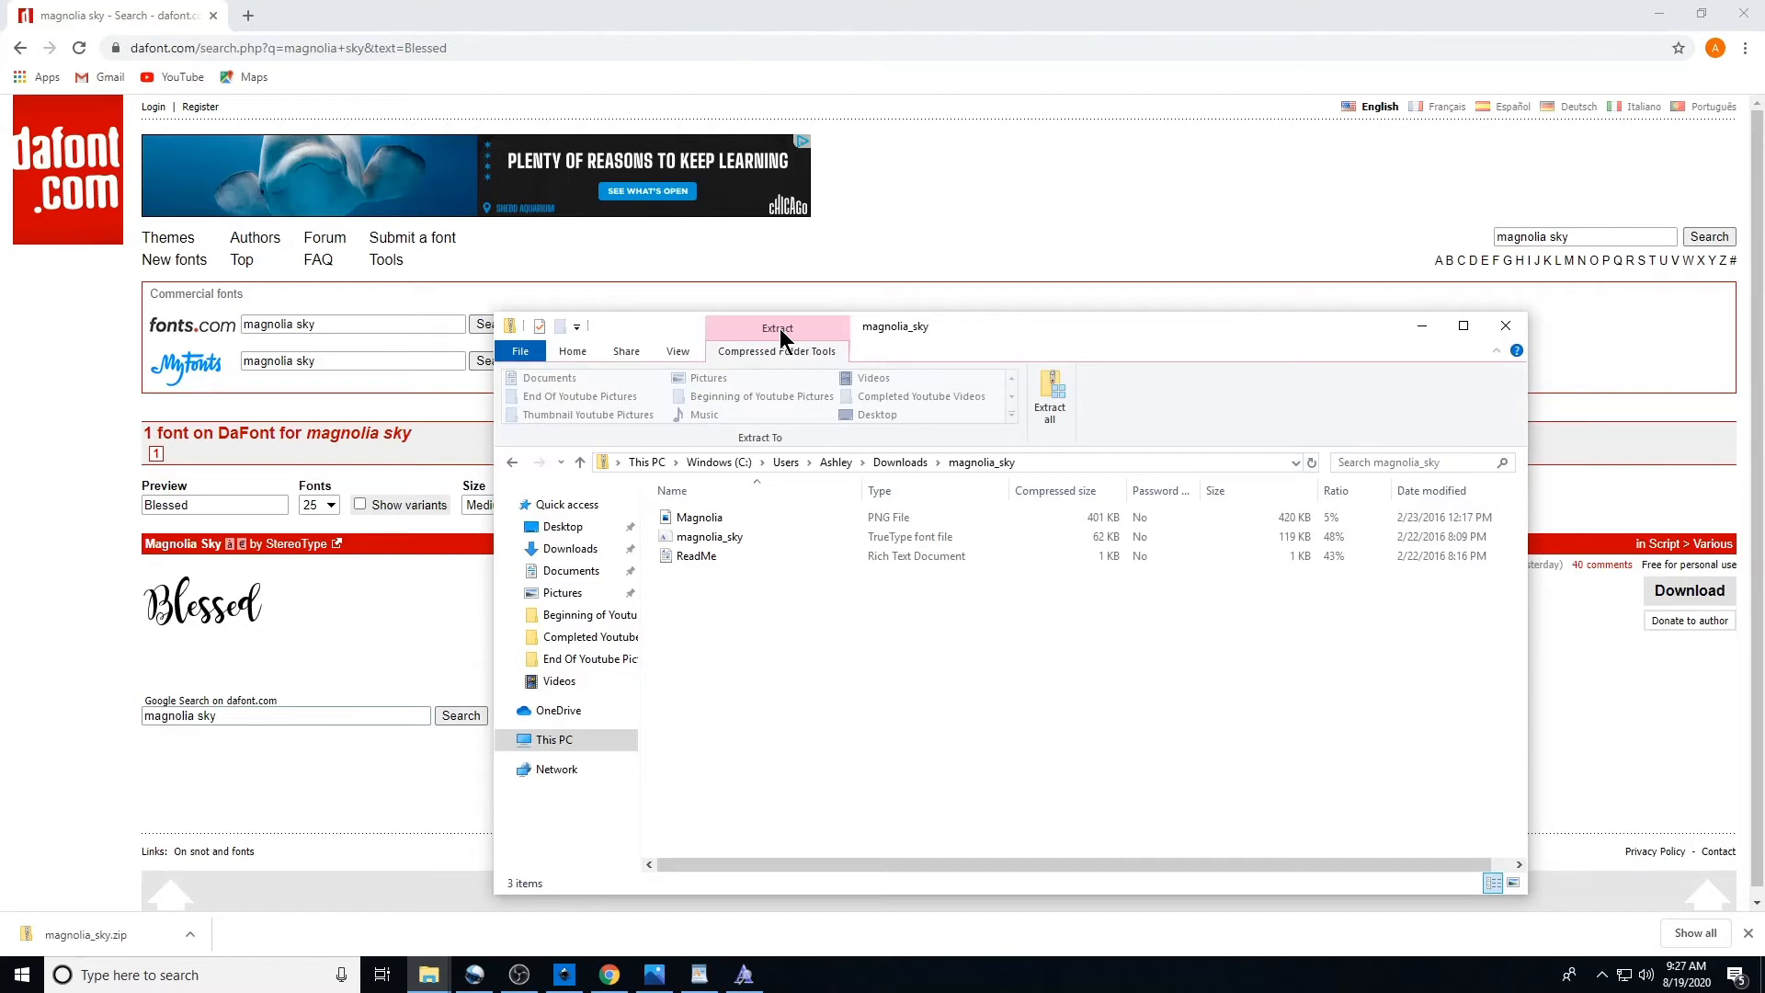
click(1054, 410)
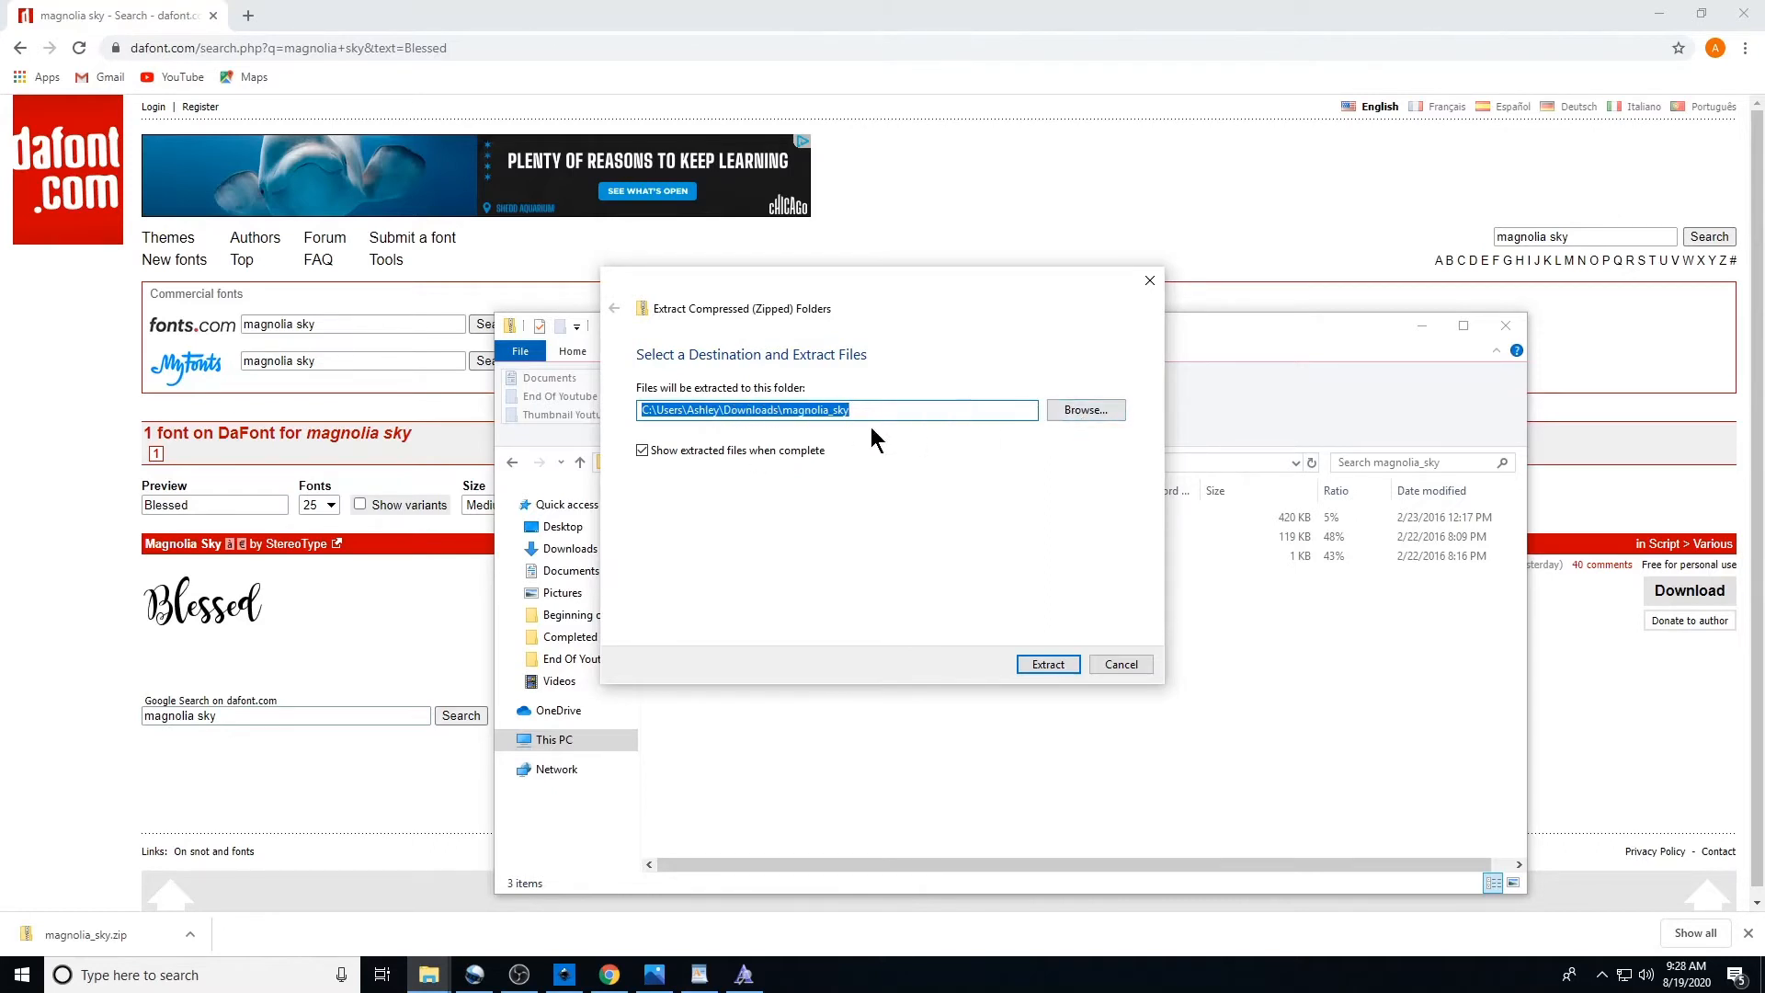
click(1047, 665)
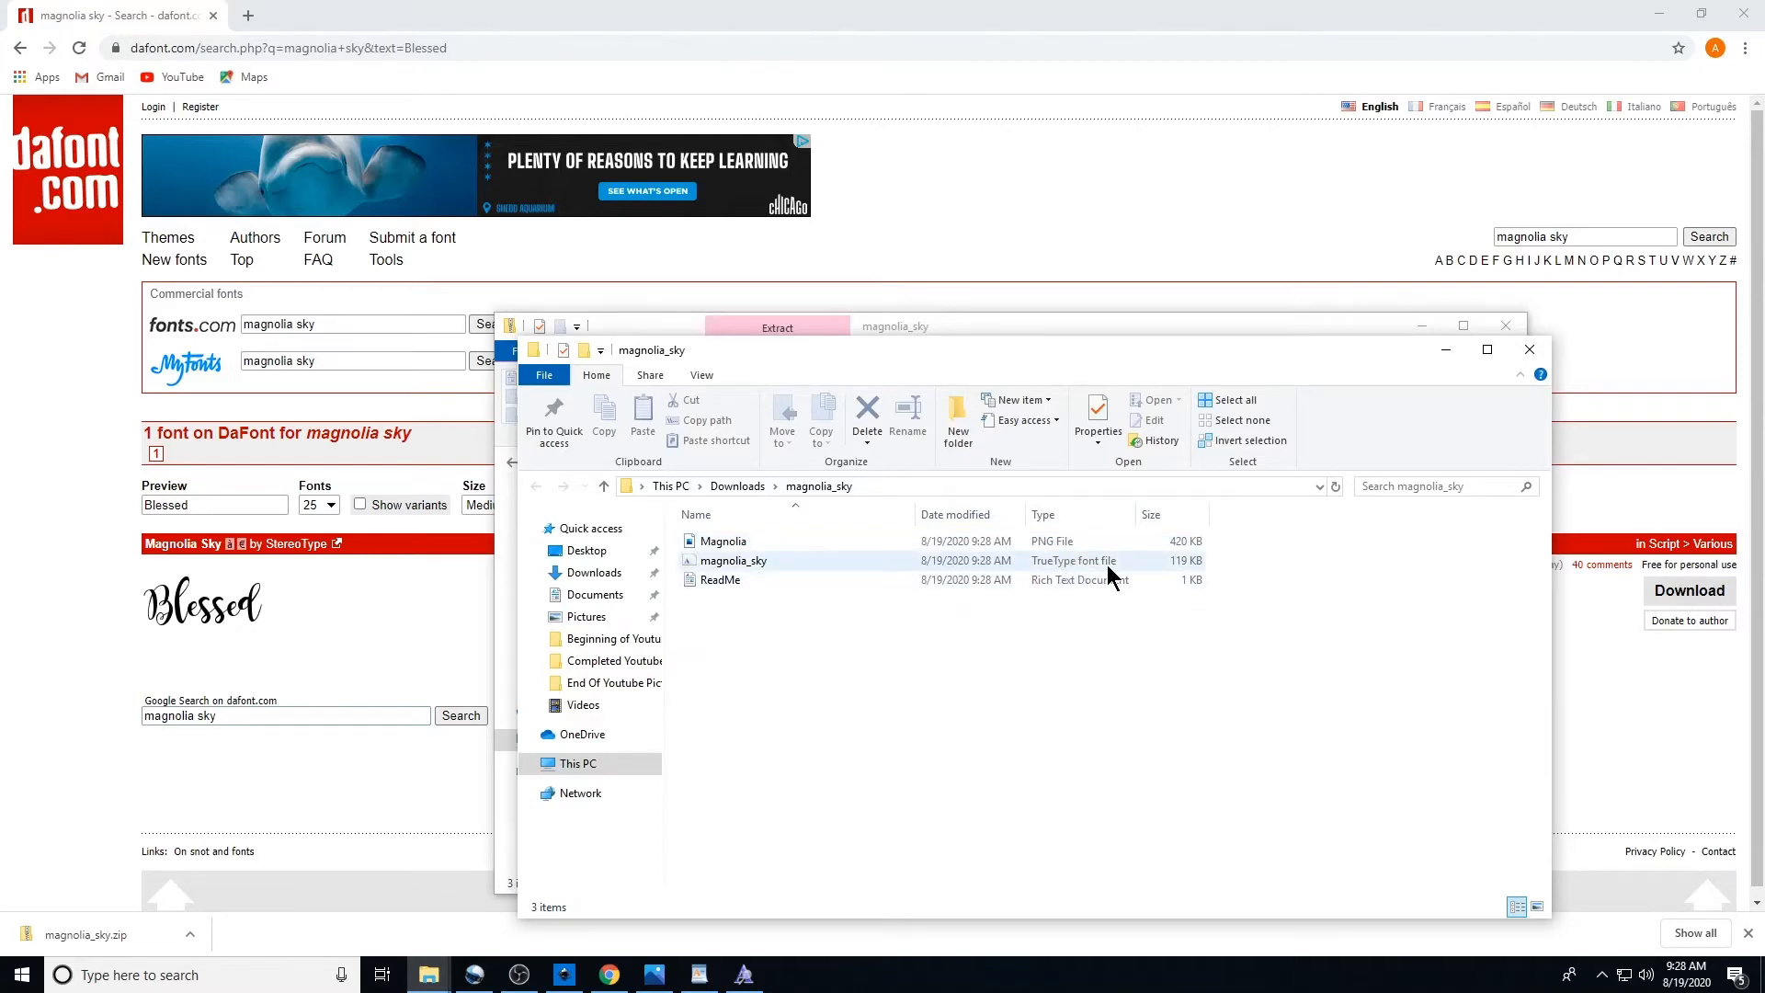
Install the magnolia_sky TrueType font file and return to Inkscape
double_click(1052, 564)
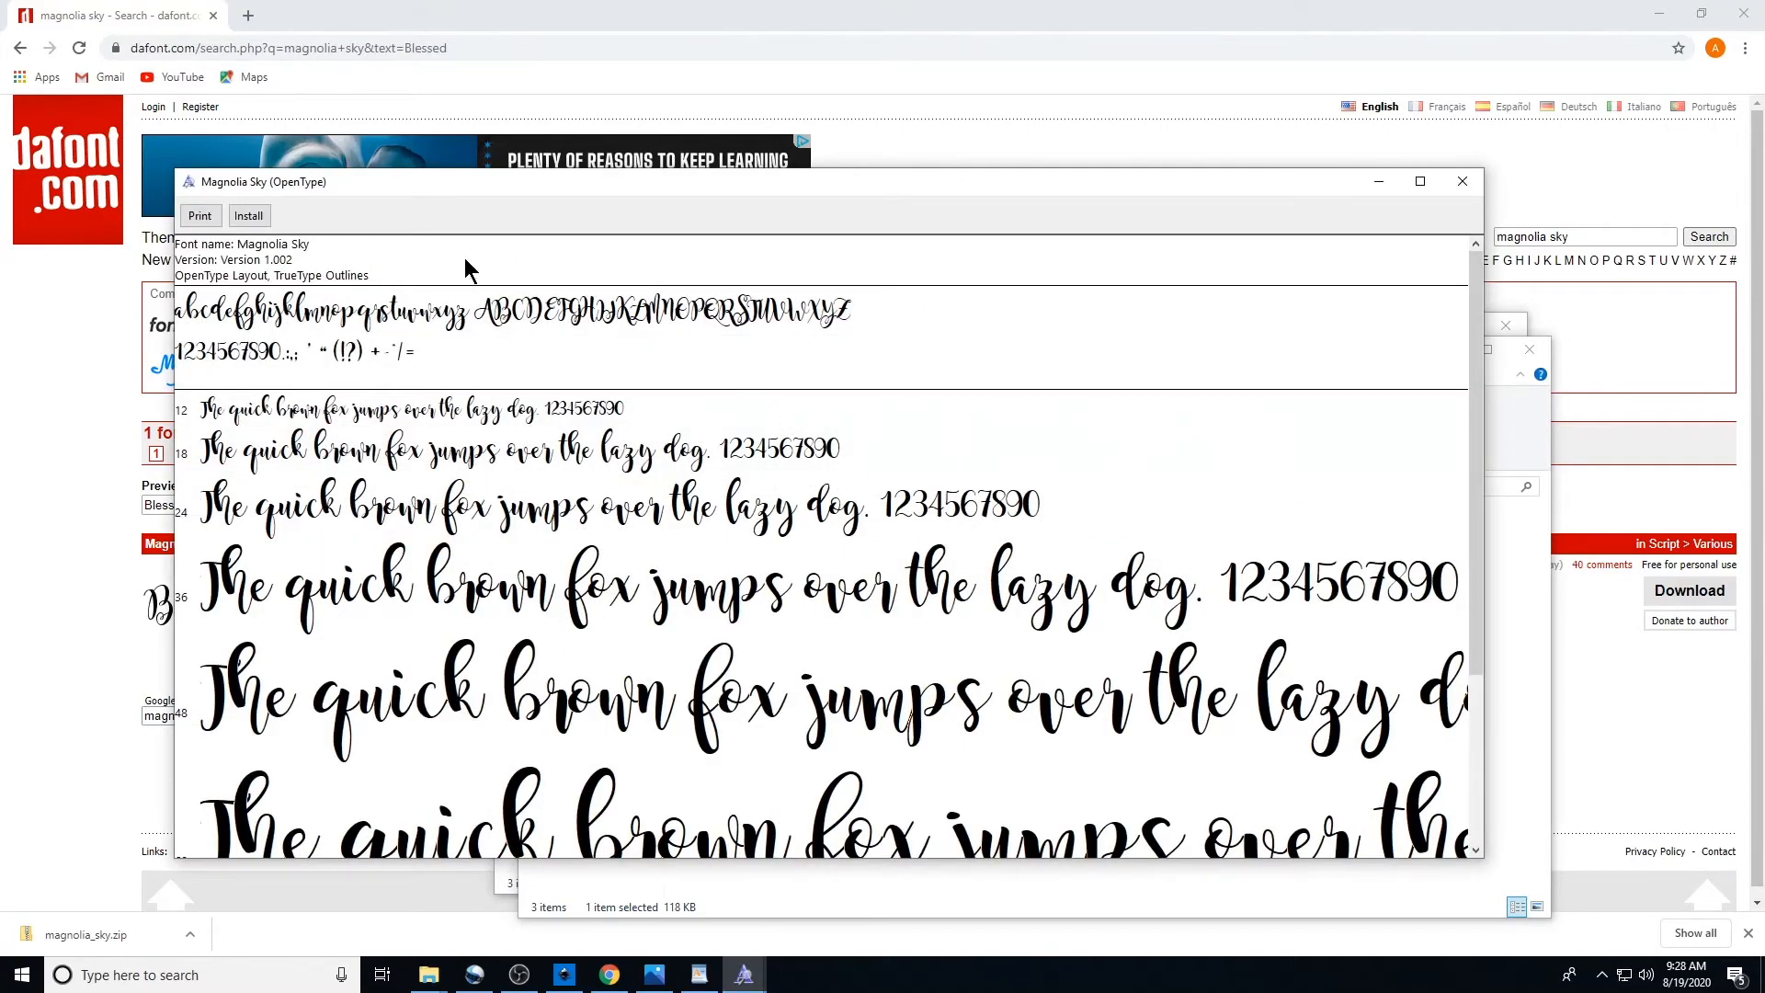
click(261, 216)
click(564, 975)
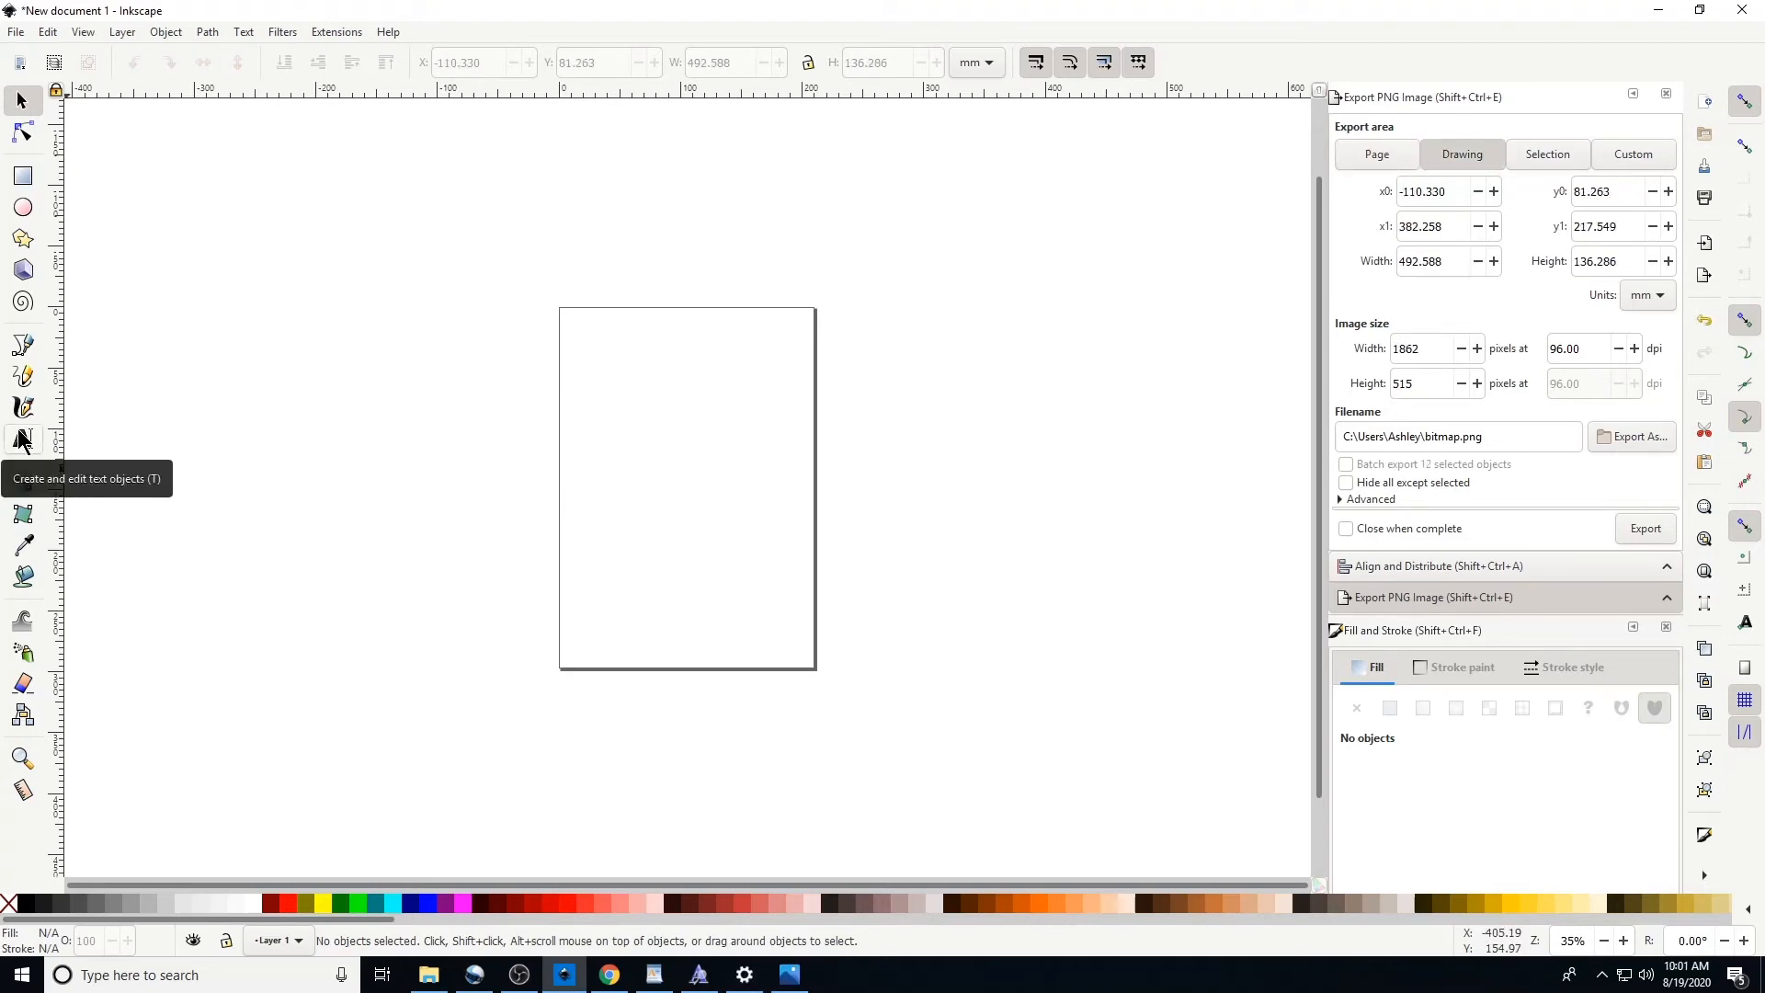
Create a text frame on the canvas and enter the text AMJTutorials
click(22, 440)
drag(266, 289, 1126, 544)
text(A)
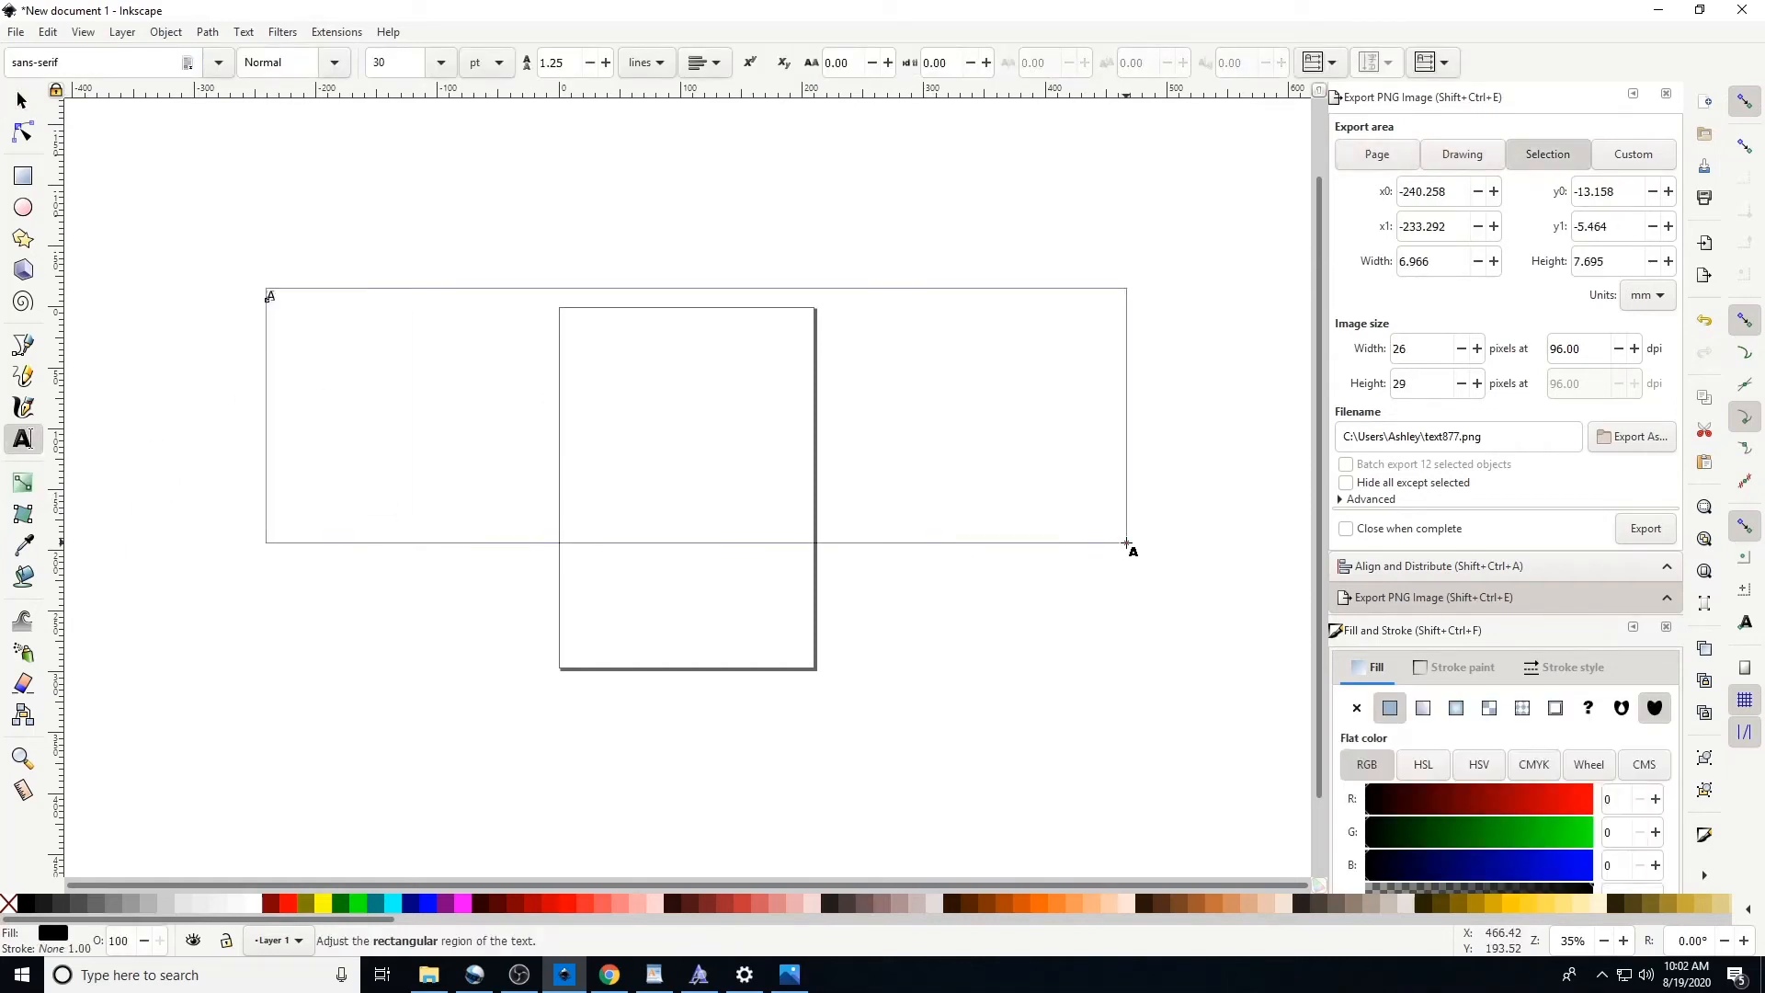
text(MJTutorials)
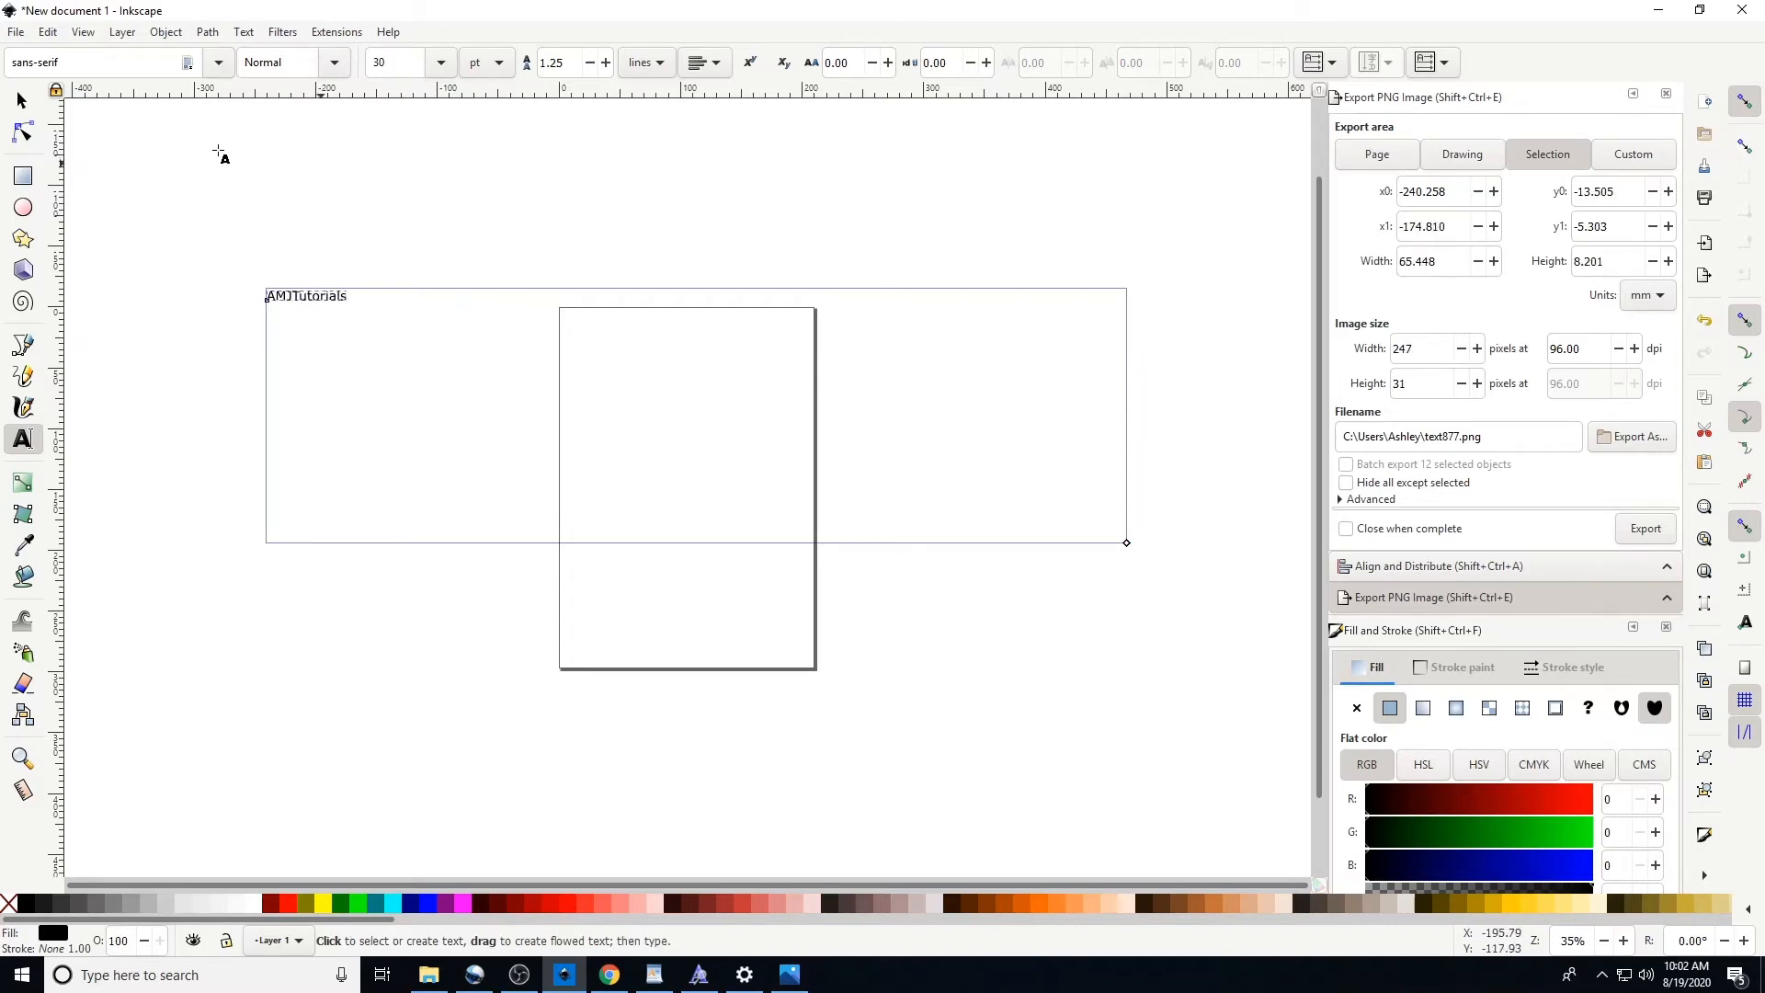
Scale the AMJTutorials text to about 477 mm wide and move it over the page
click(22, 99)
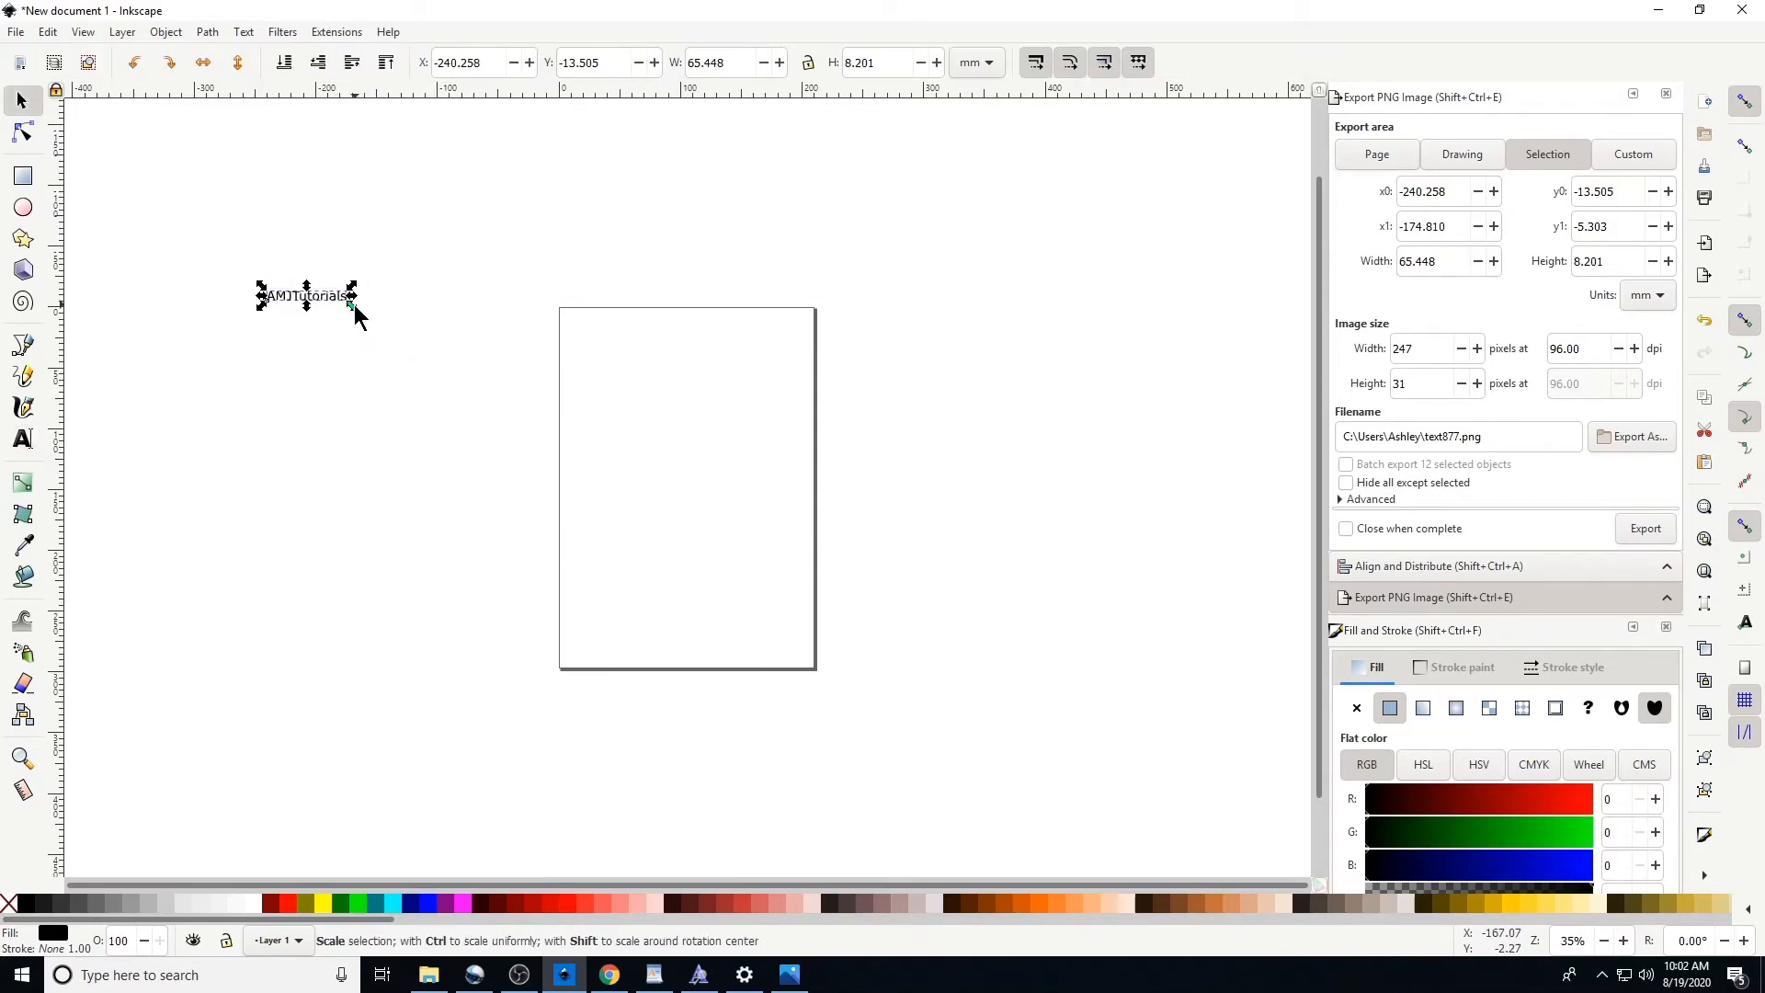
drag(352, 305, 578, 420)
drag(423, 316, 799, 483)
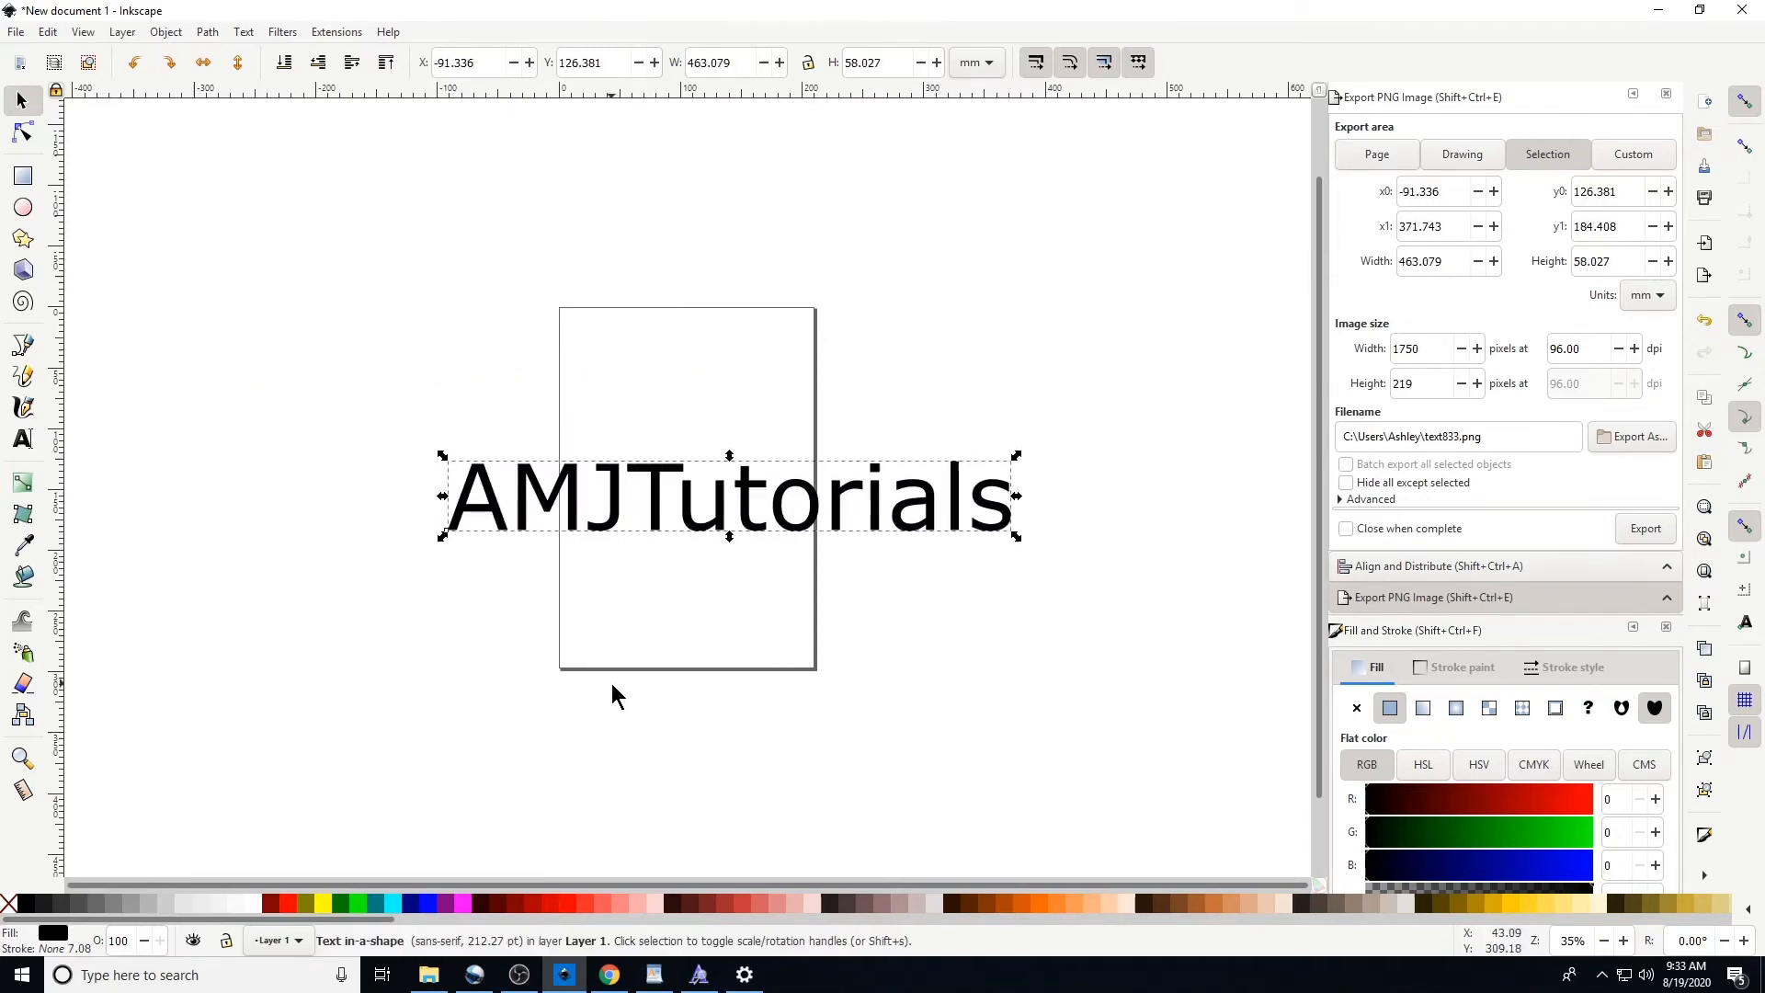
Select all the text and change its font family to Magnolia Sky
click(23, 439)
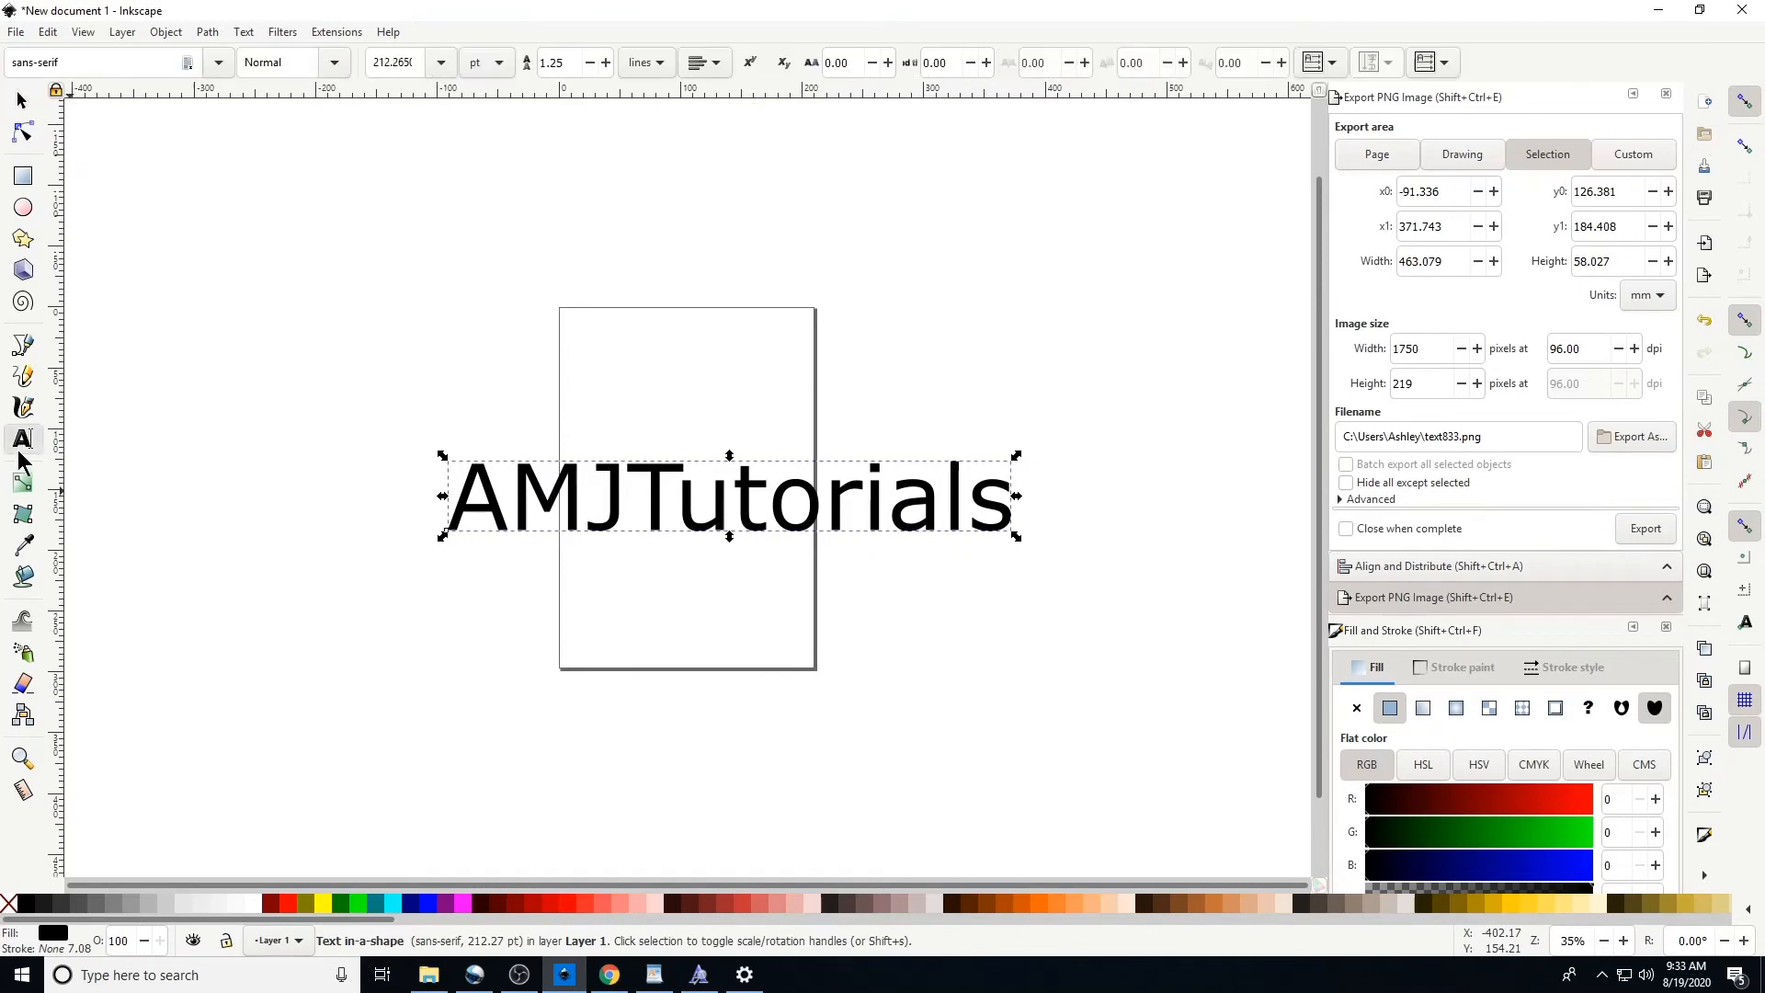
double_click(590, 516)
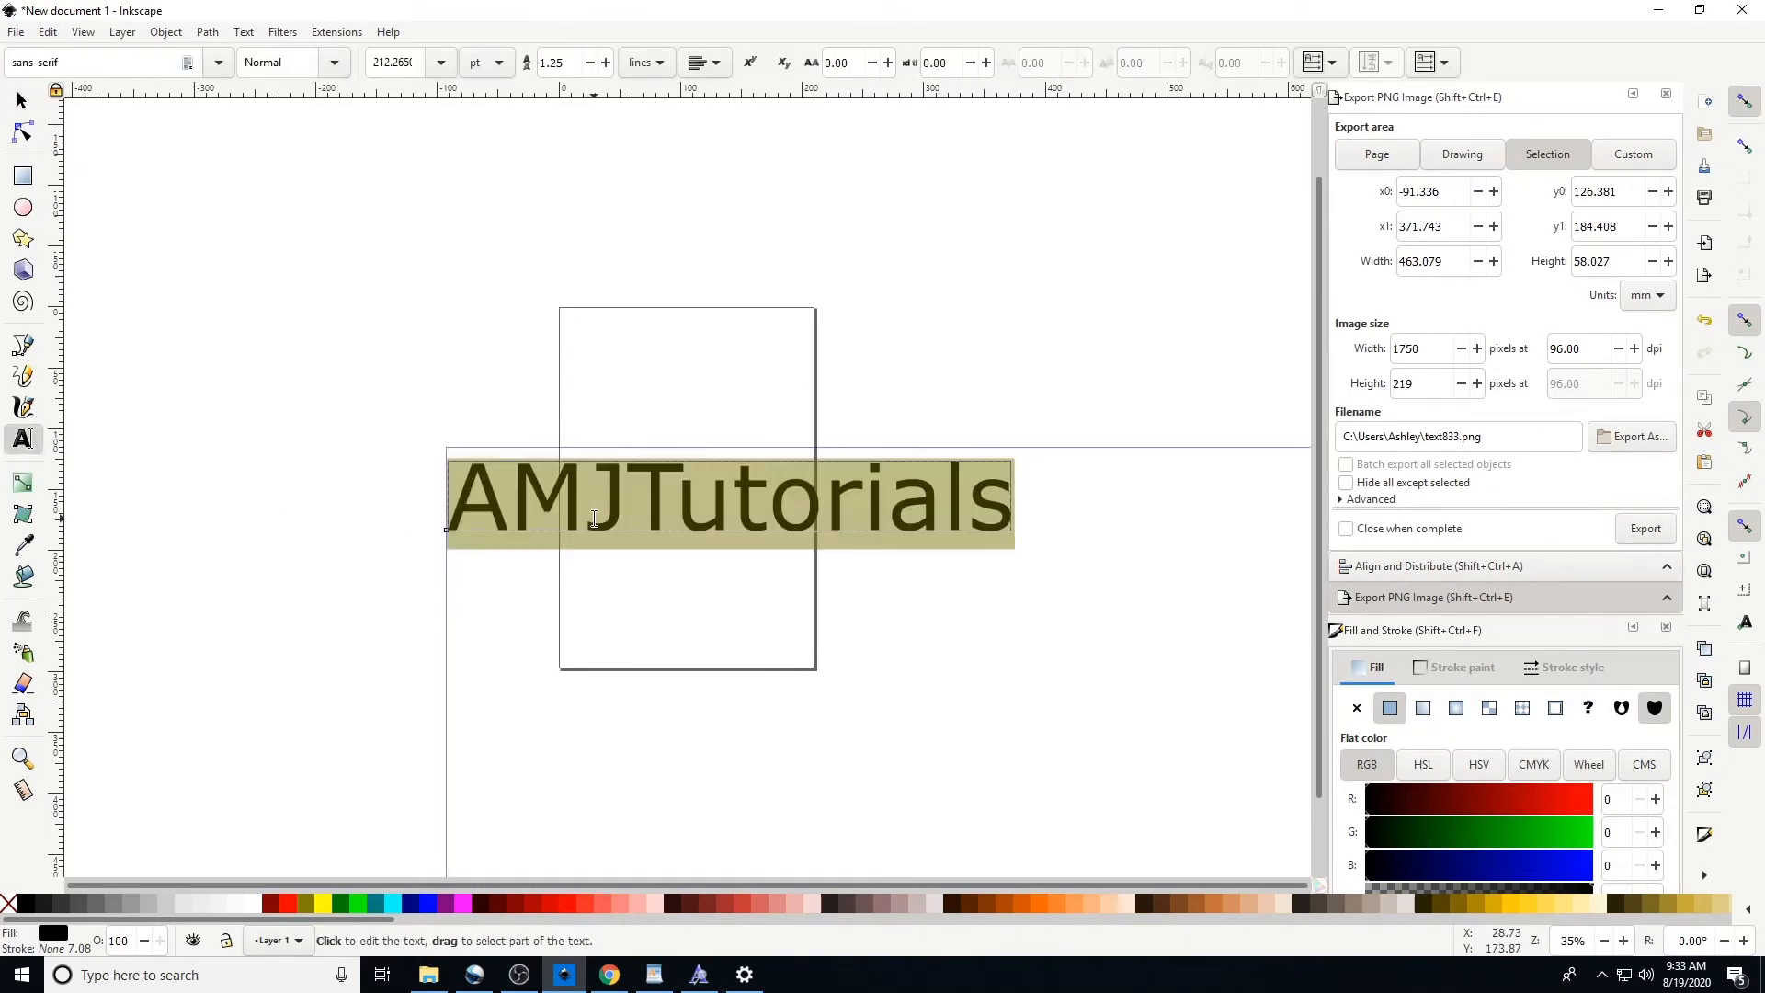
click(218, 65)
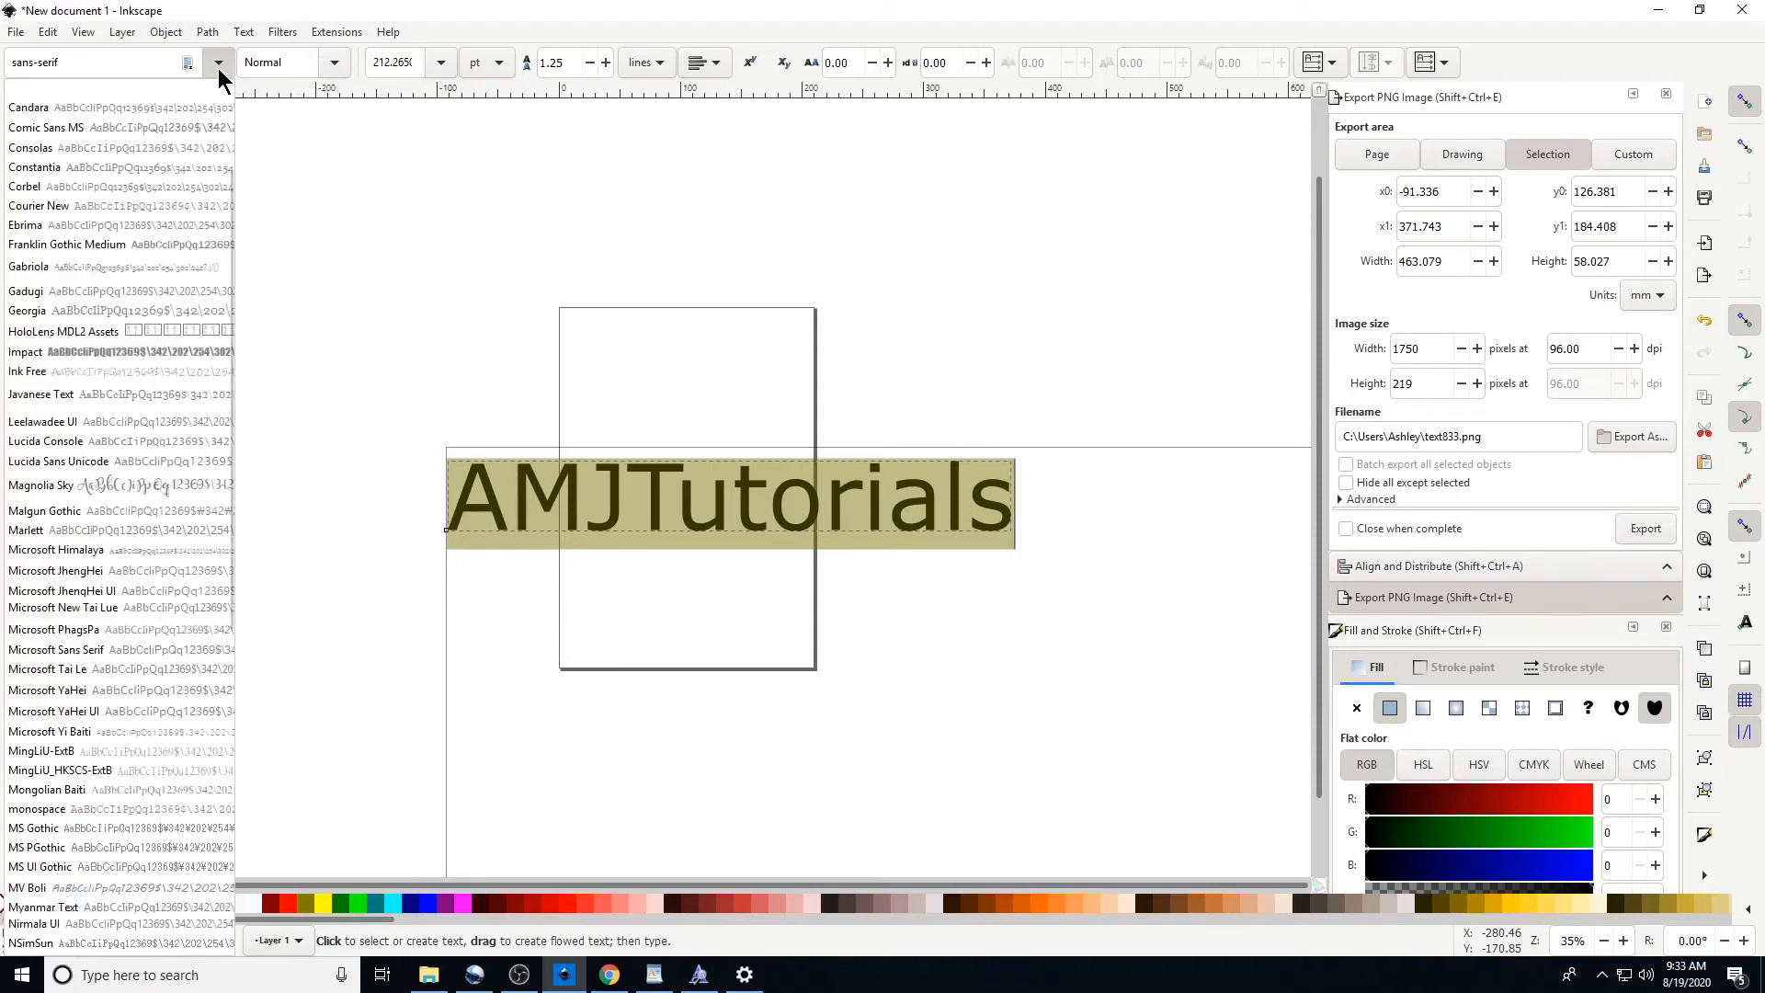
scroll(181, 281, down, 5)
scroll(180, 285, up, 5)
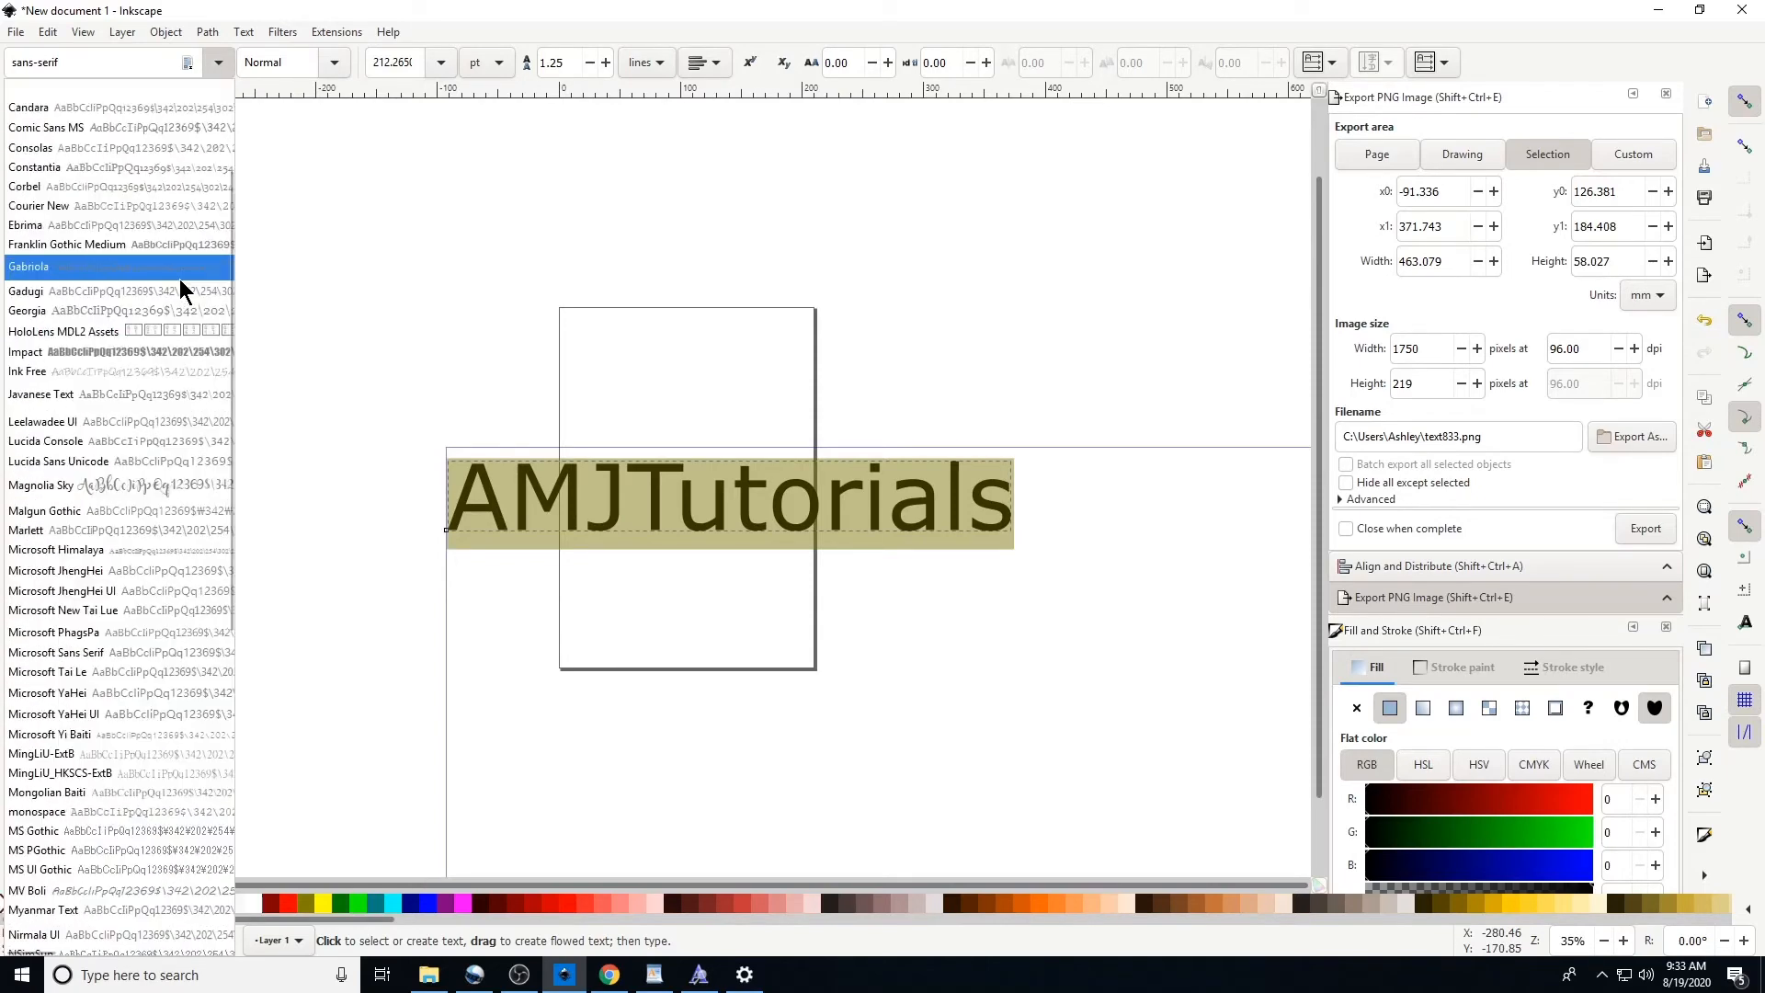
triple_click(82, 63)
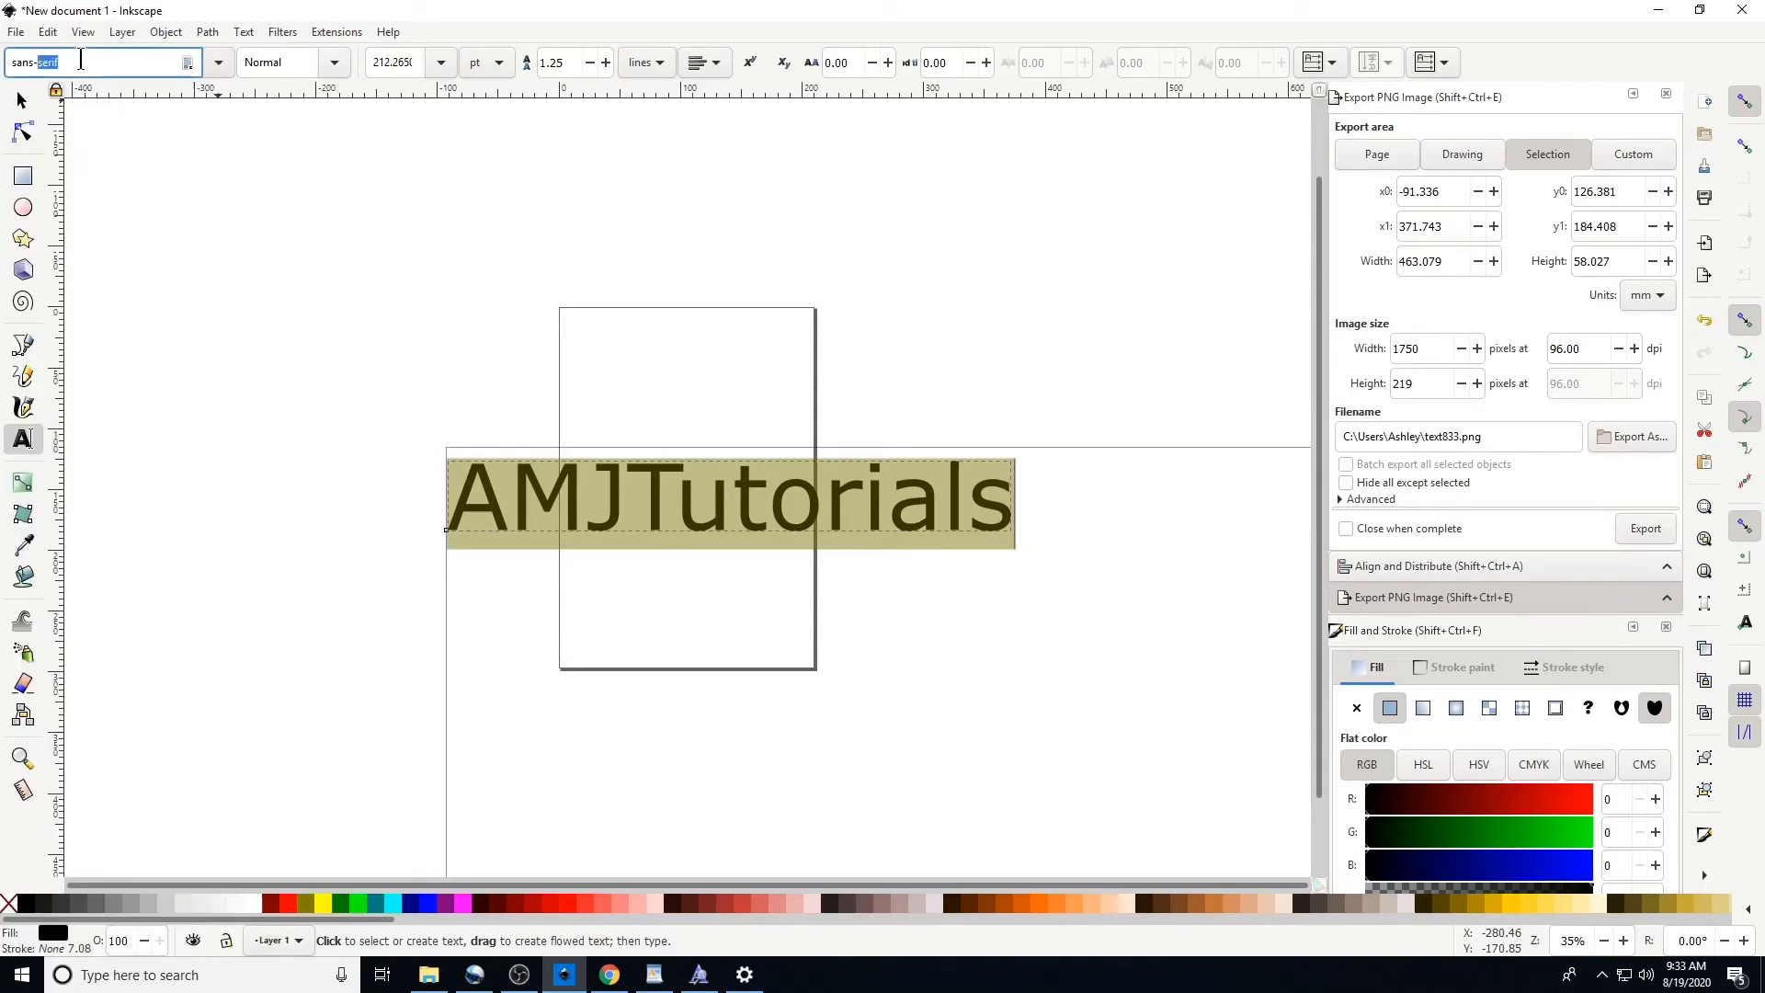
text(mag)
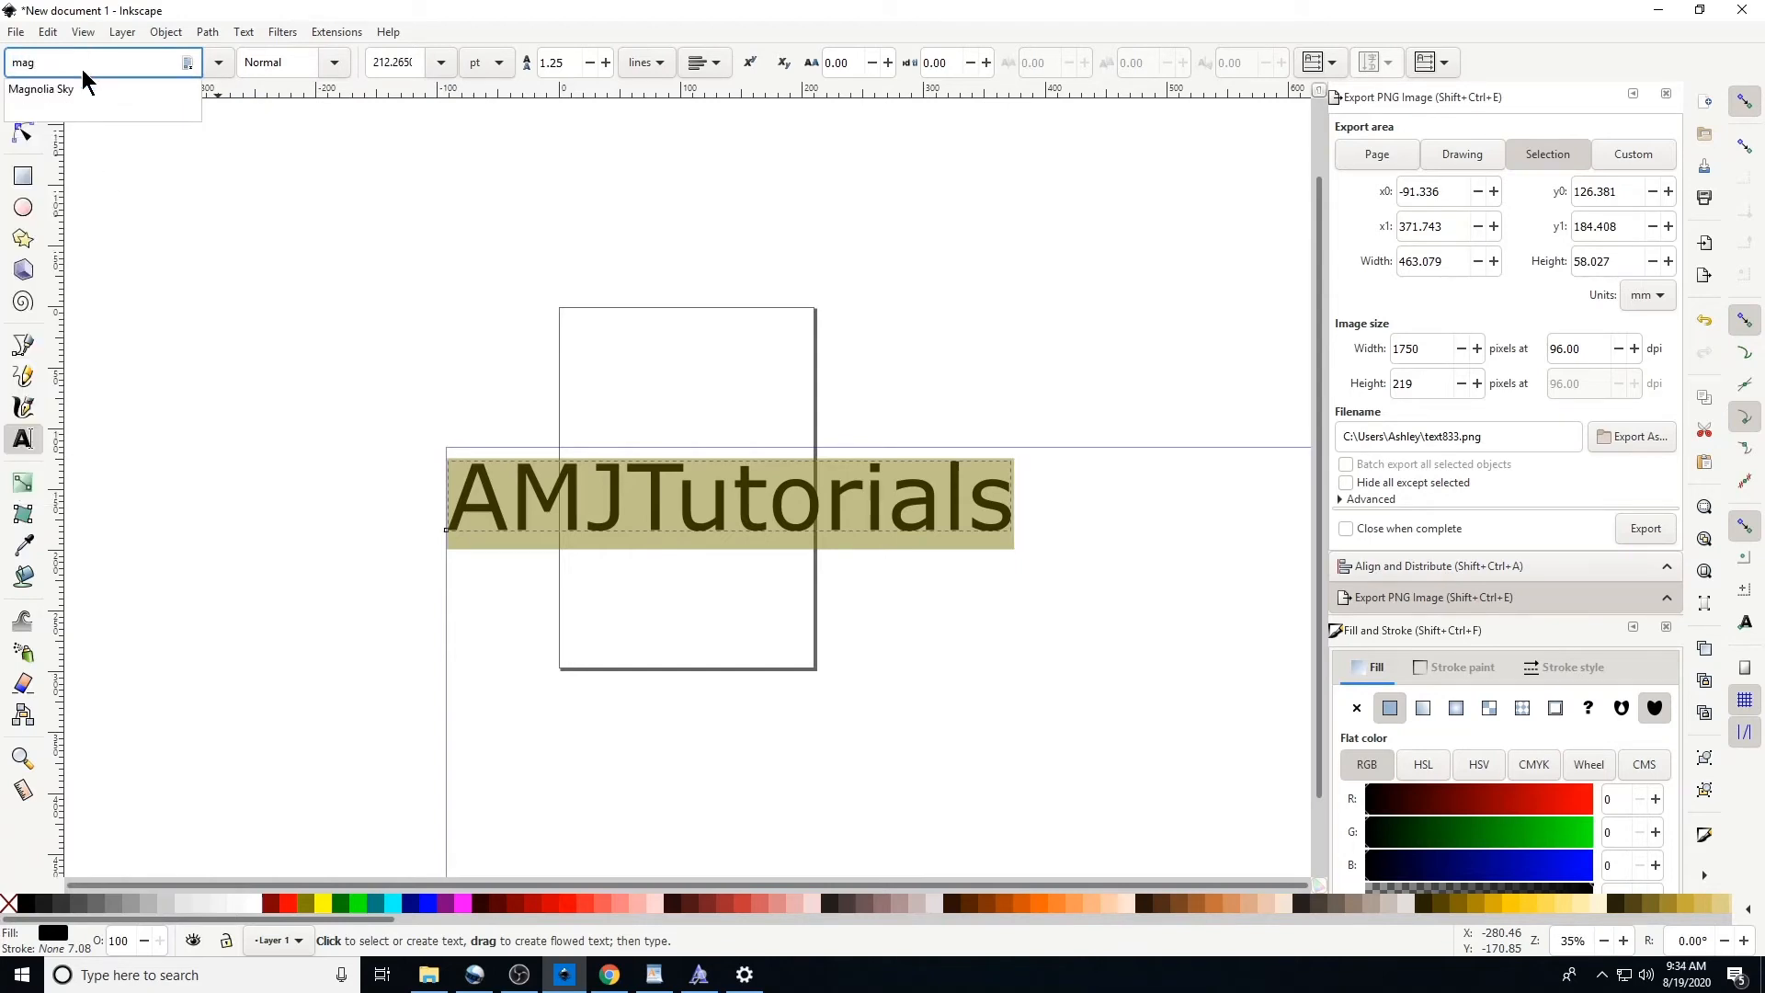
click(101, 91)
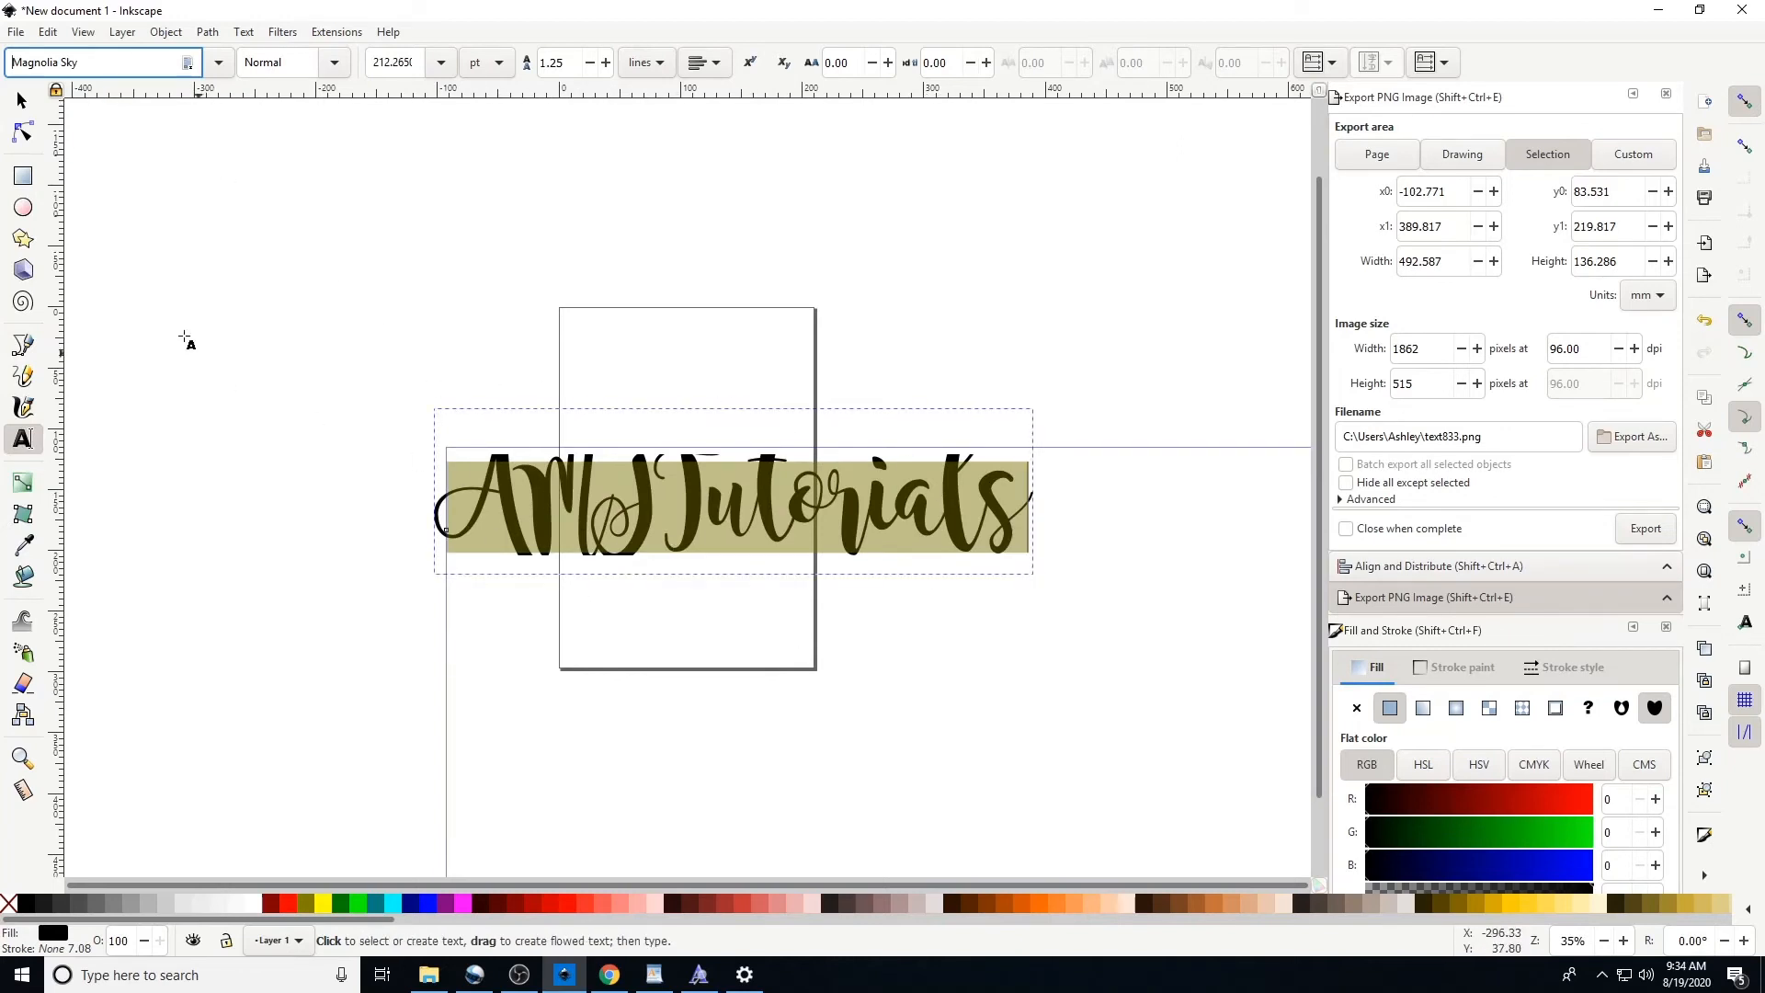
Reposition the Magnolia Sky text over the page
click(25, 103)
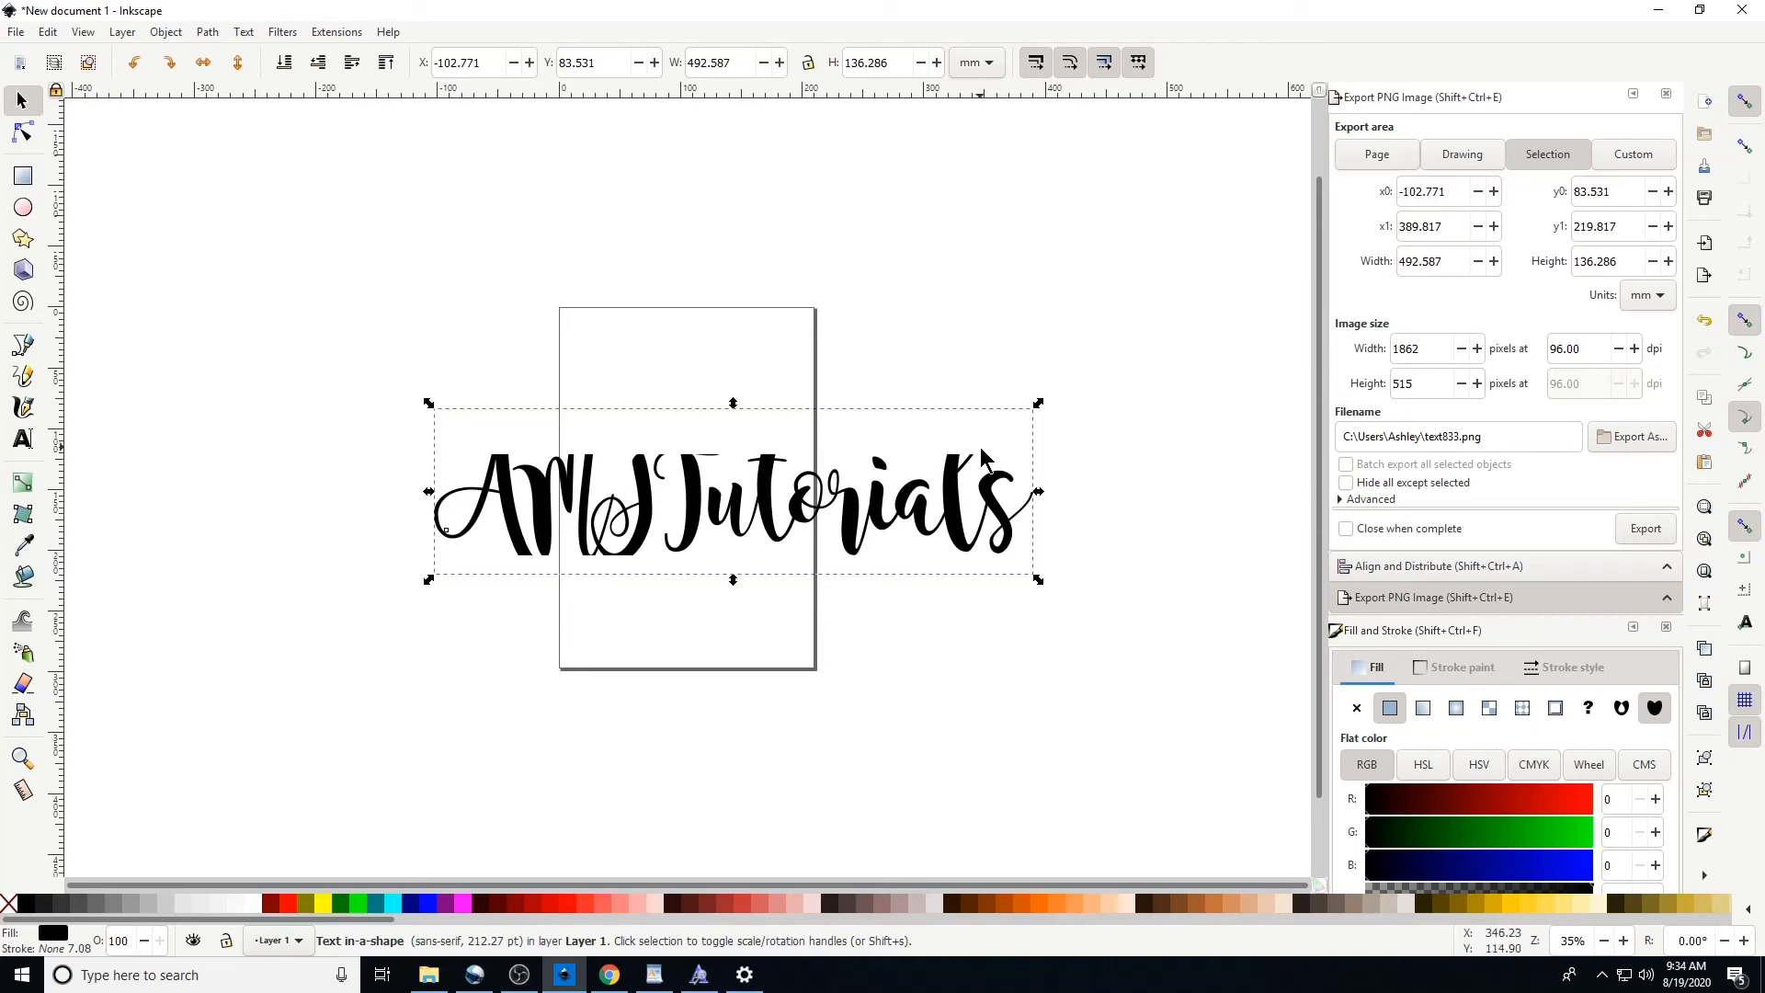
drag(774, 507, 744, 472)
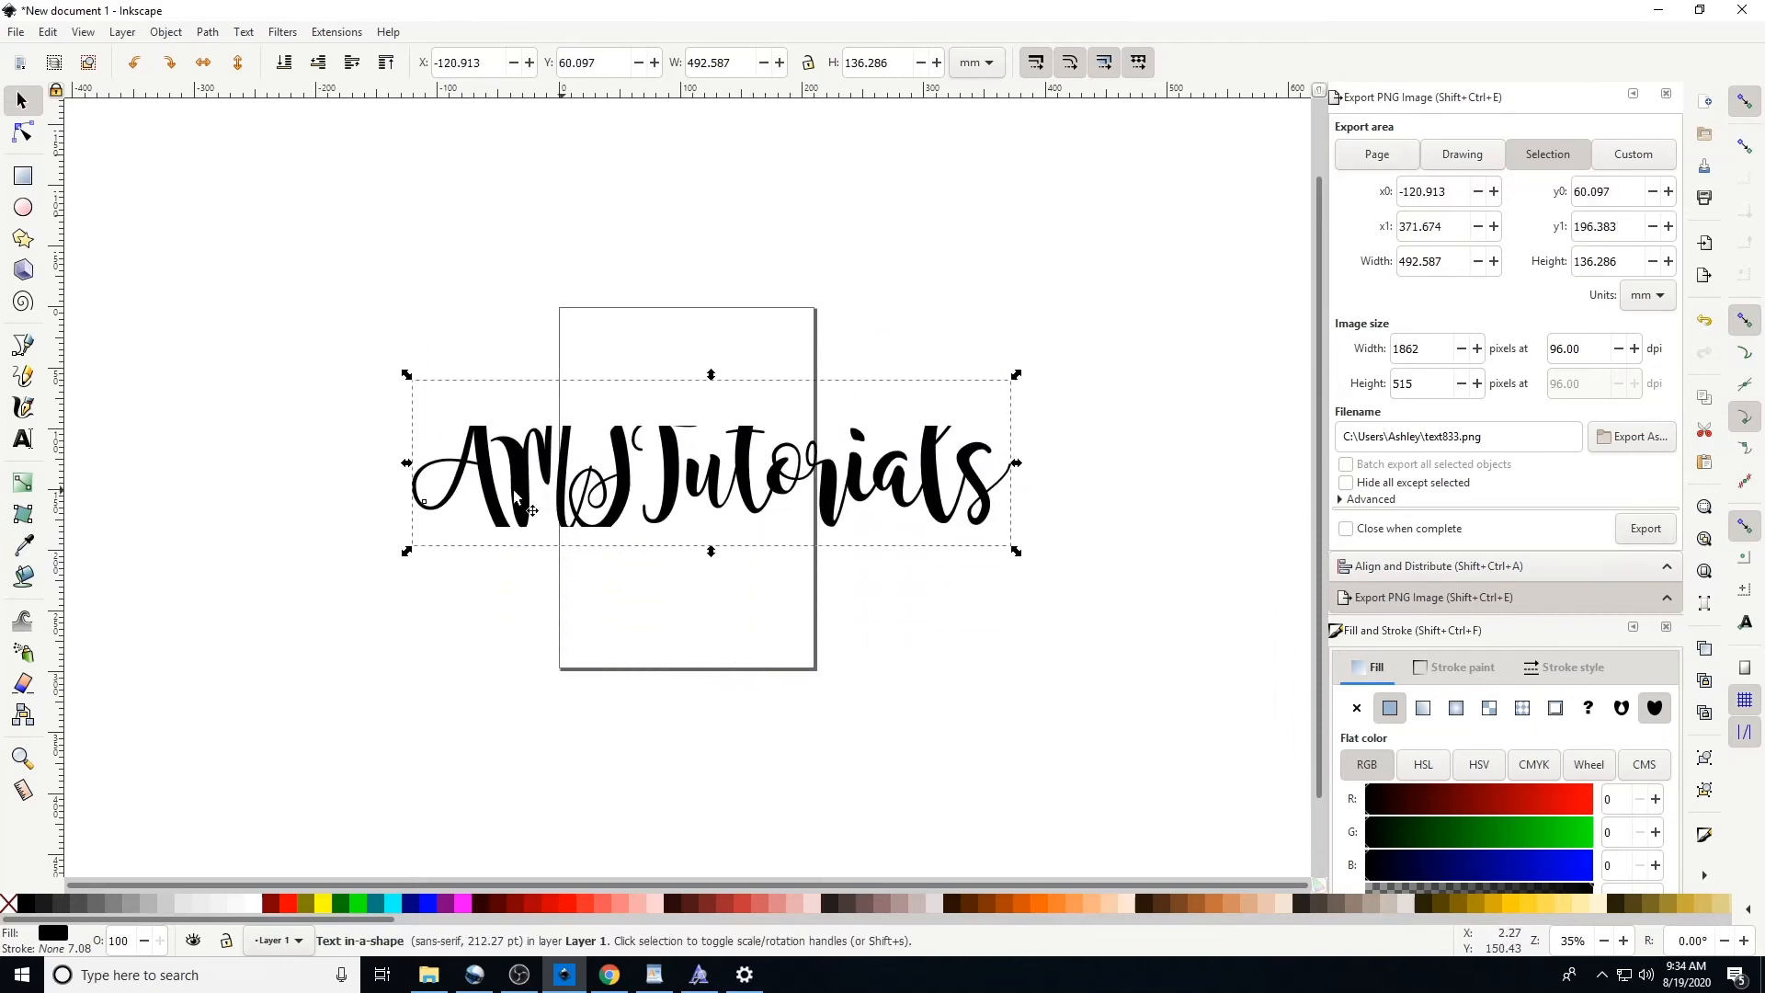
mouse_move(854, 495)
mouse_down()
mouse_move(1128, 531)
mouse_move(753, 513)
mouse_move(865, 517)
mouse_up()
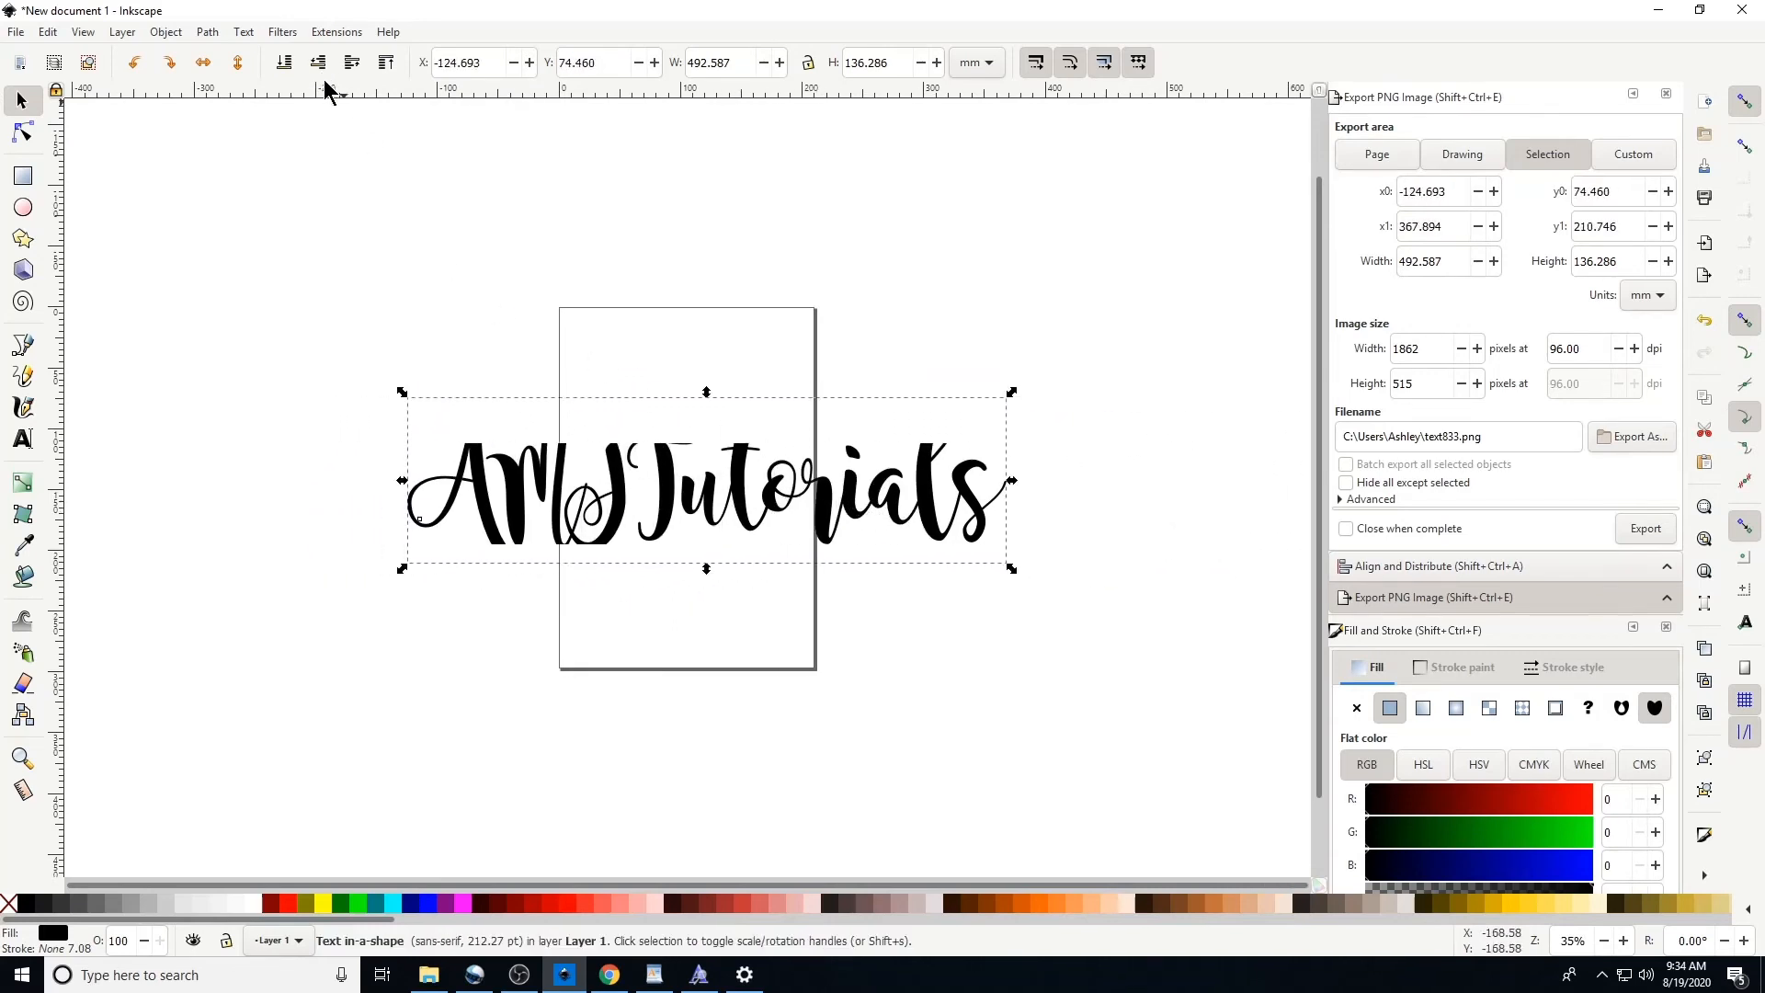
Convert the text object to paths and ungroup the resulting letter paths
click(210, 32)
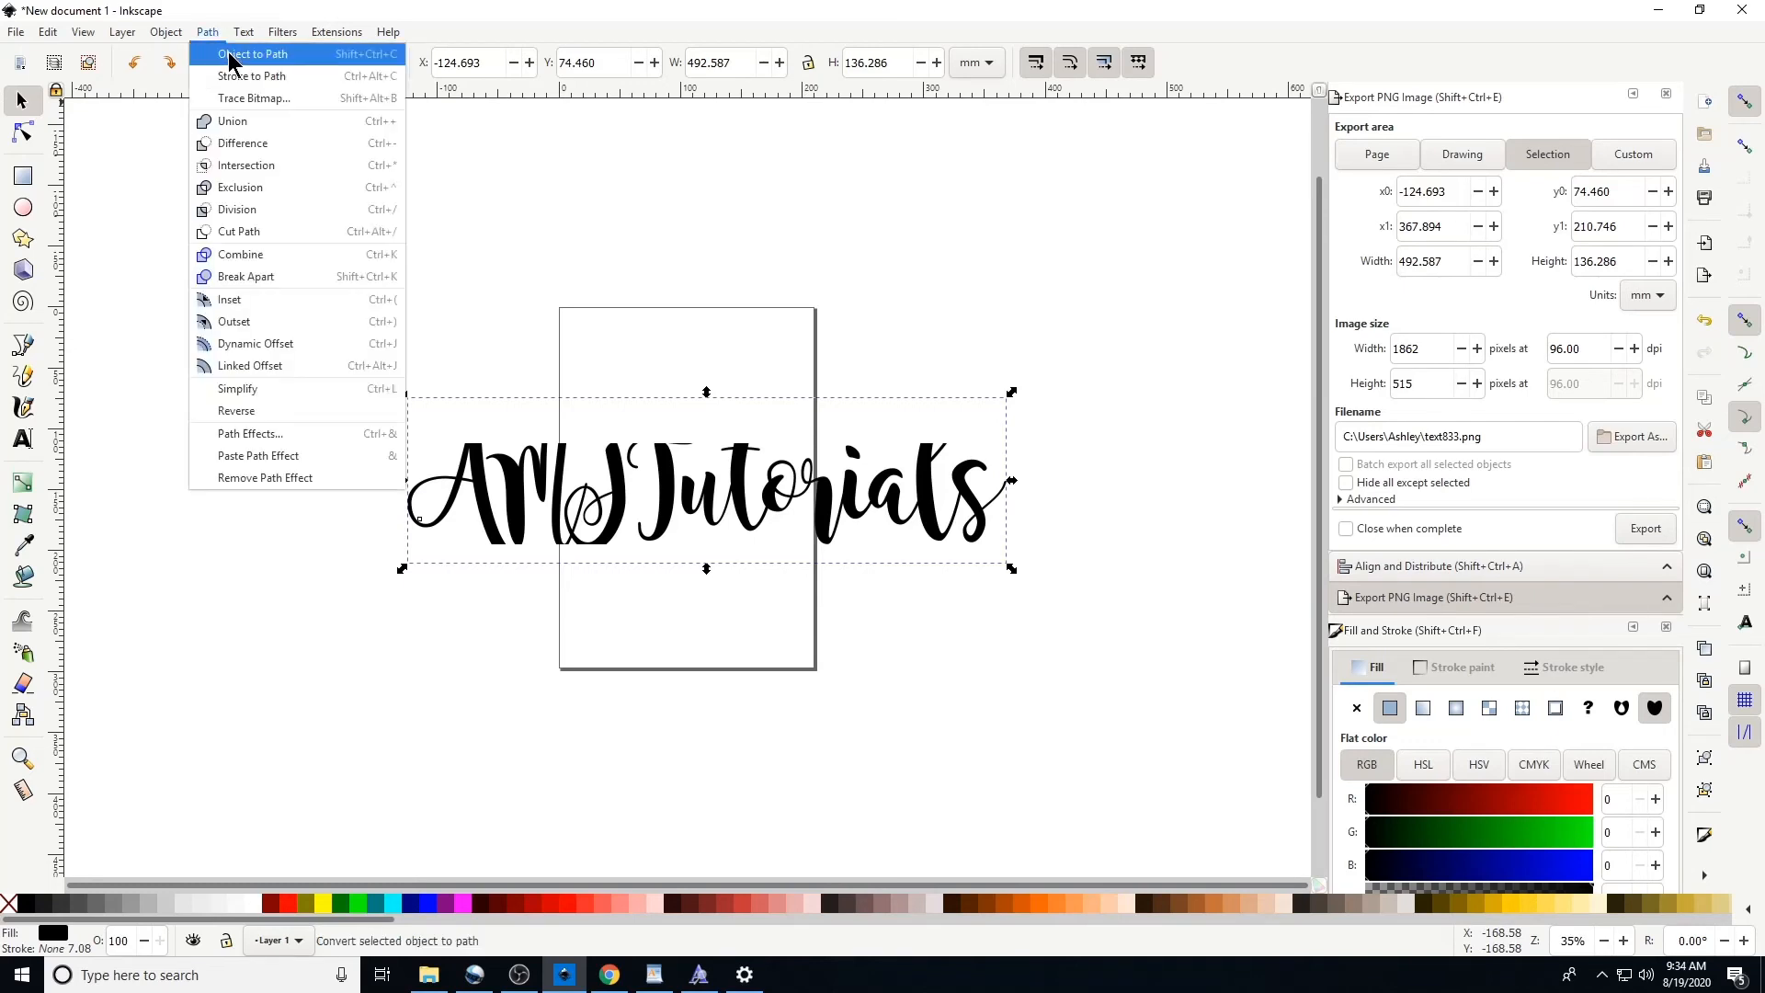
click(230, 55)
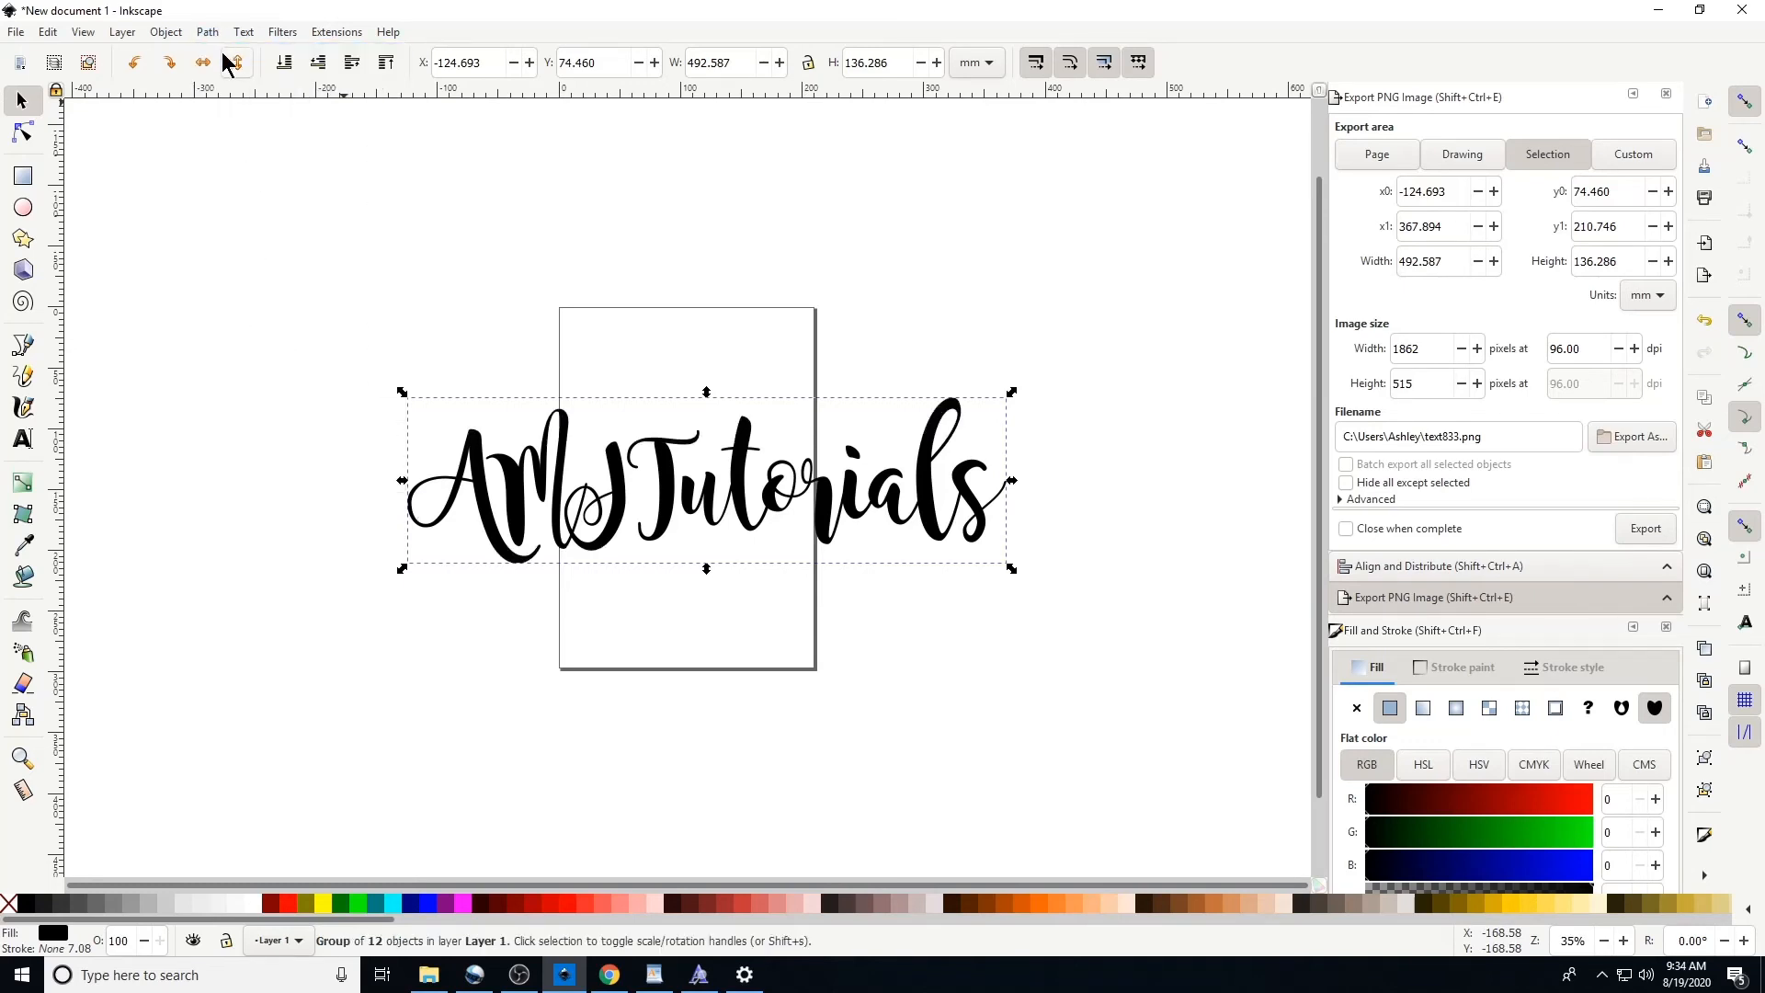
click(166, 32)
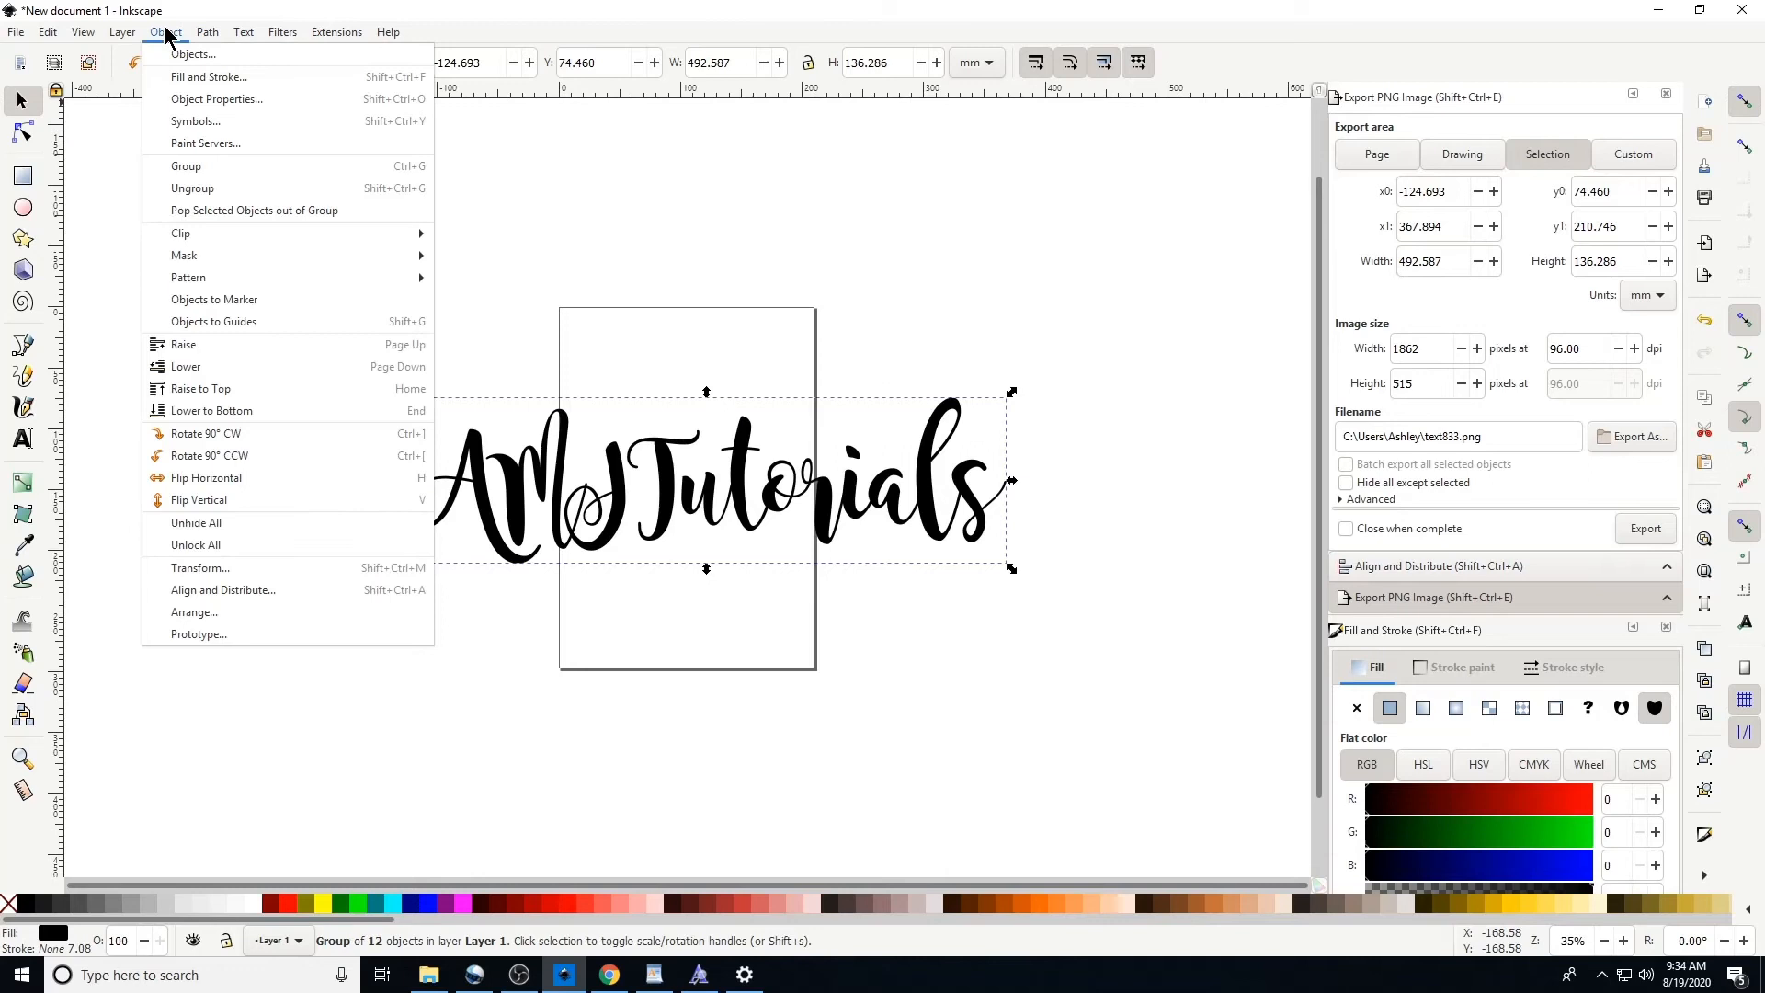
click(204, 188)
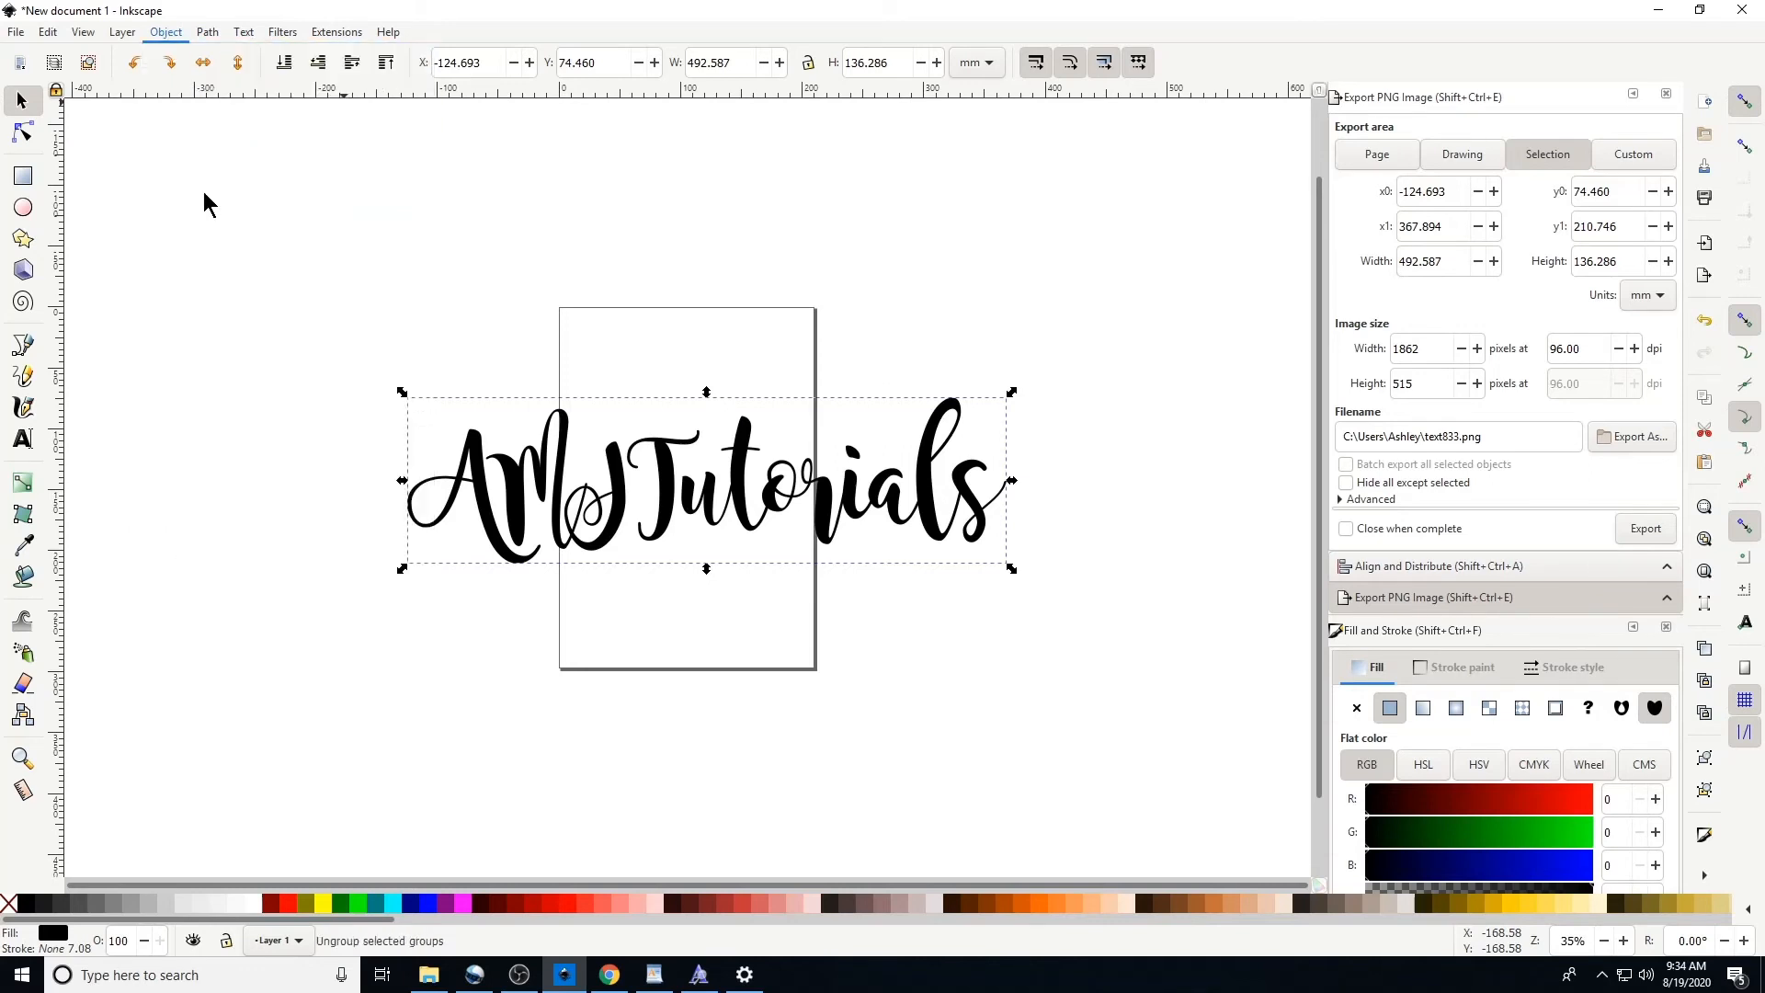
Union the letter paths into a single welded path and nudge it slightly to the right
click(208, 32)
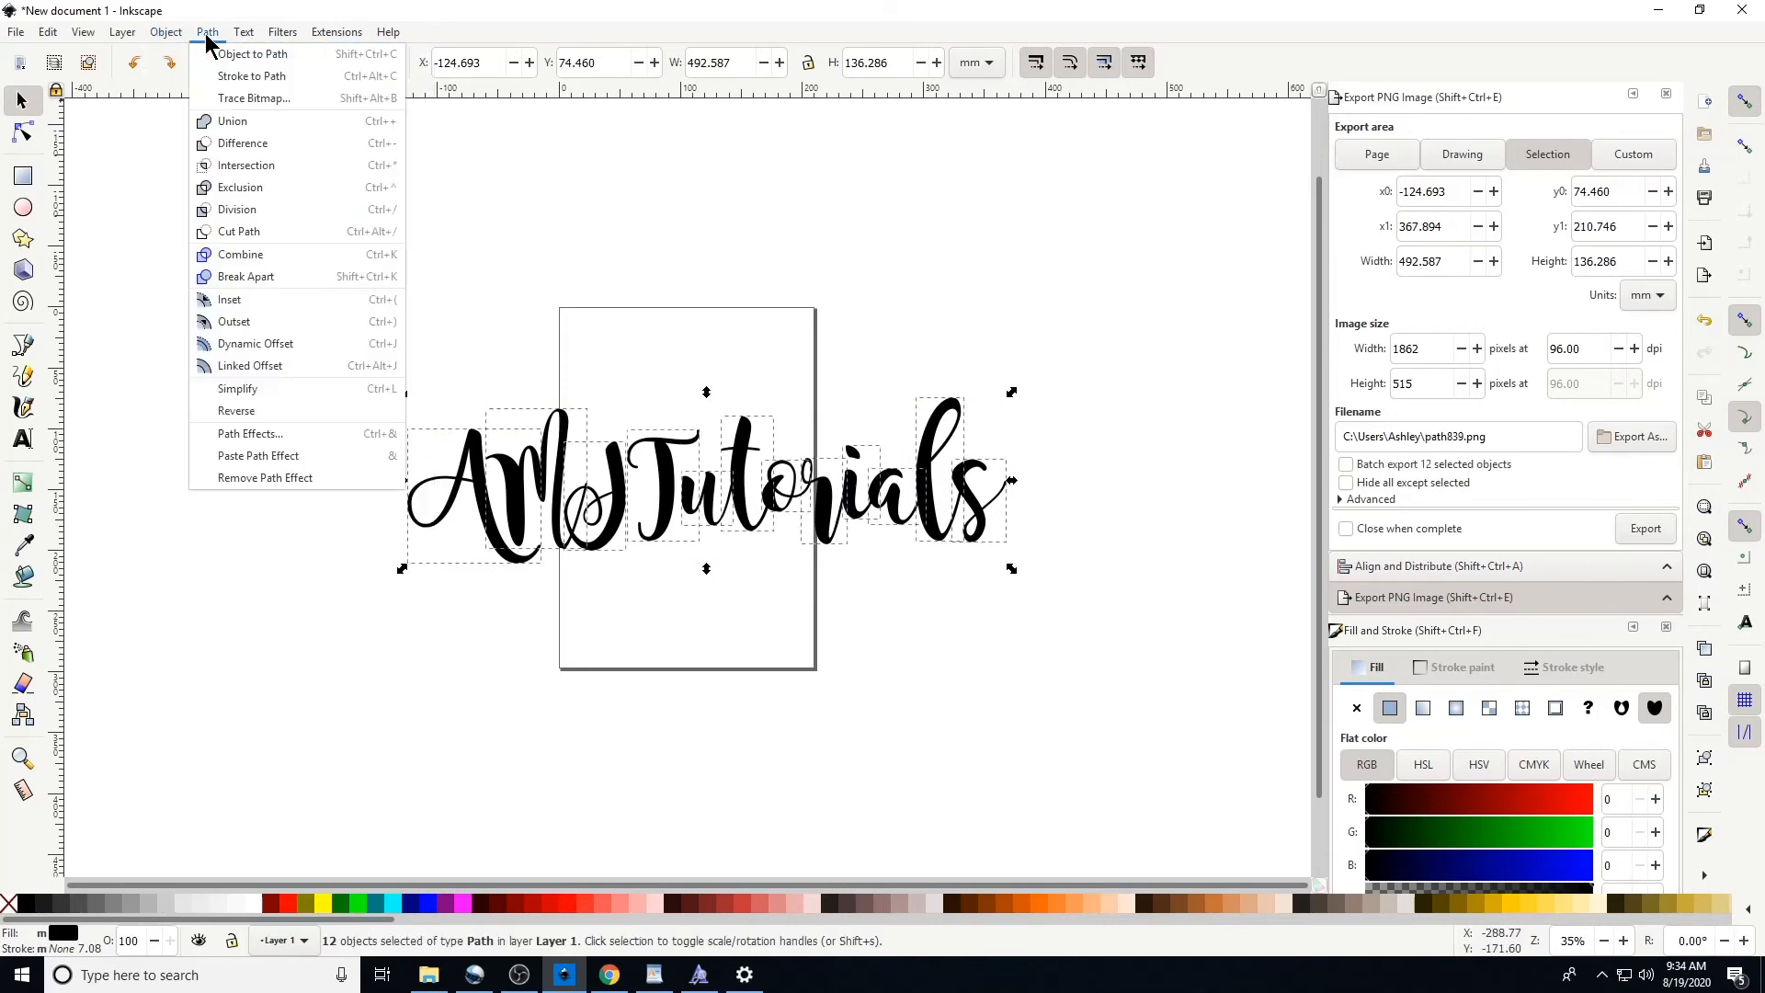
click(230, 122)
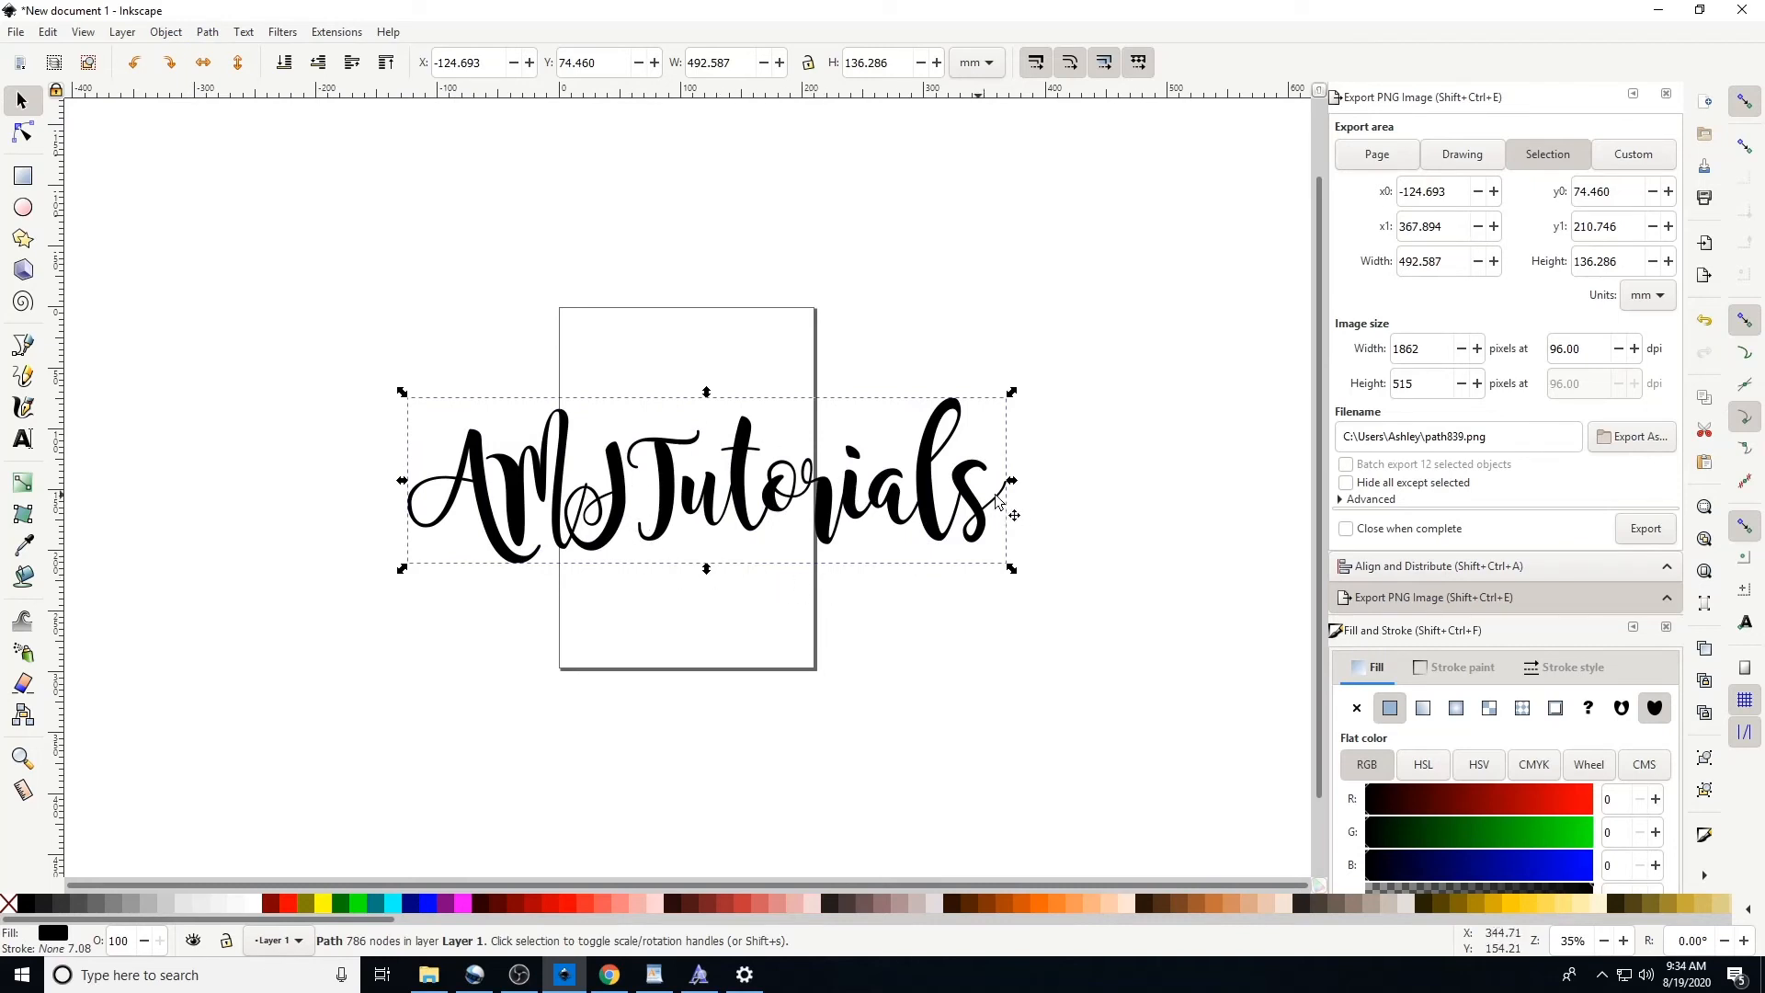
mouse_move(572, 451)
mouse_down()
mouse_move(559, 355)
mouse_move(586, 461)
mouse_up()
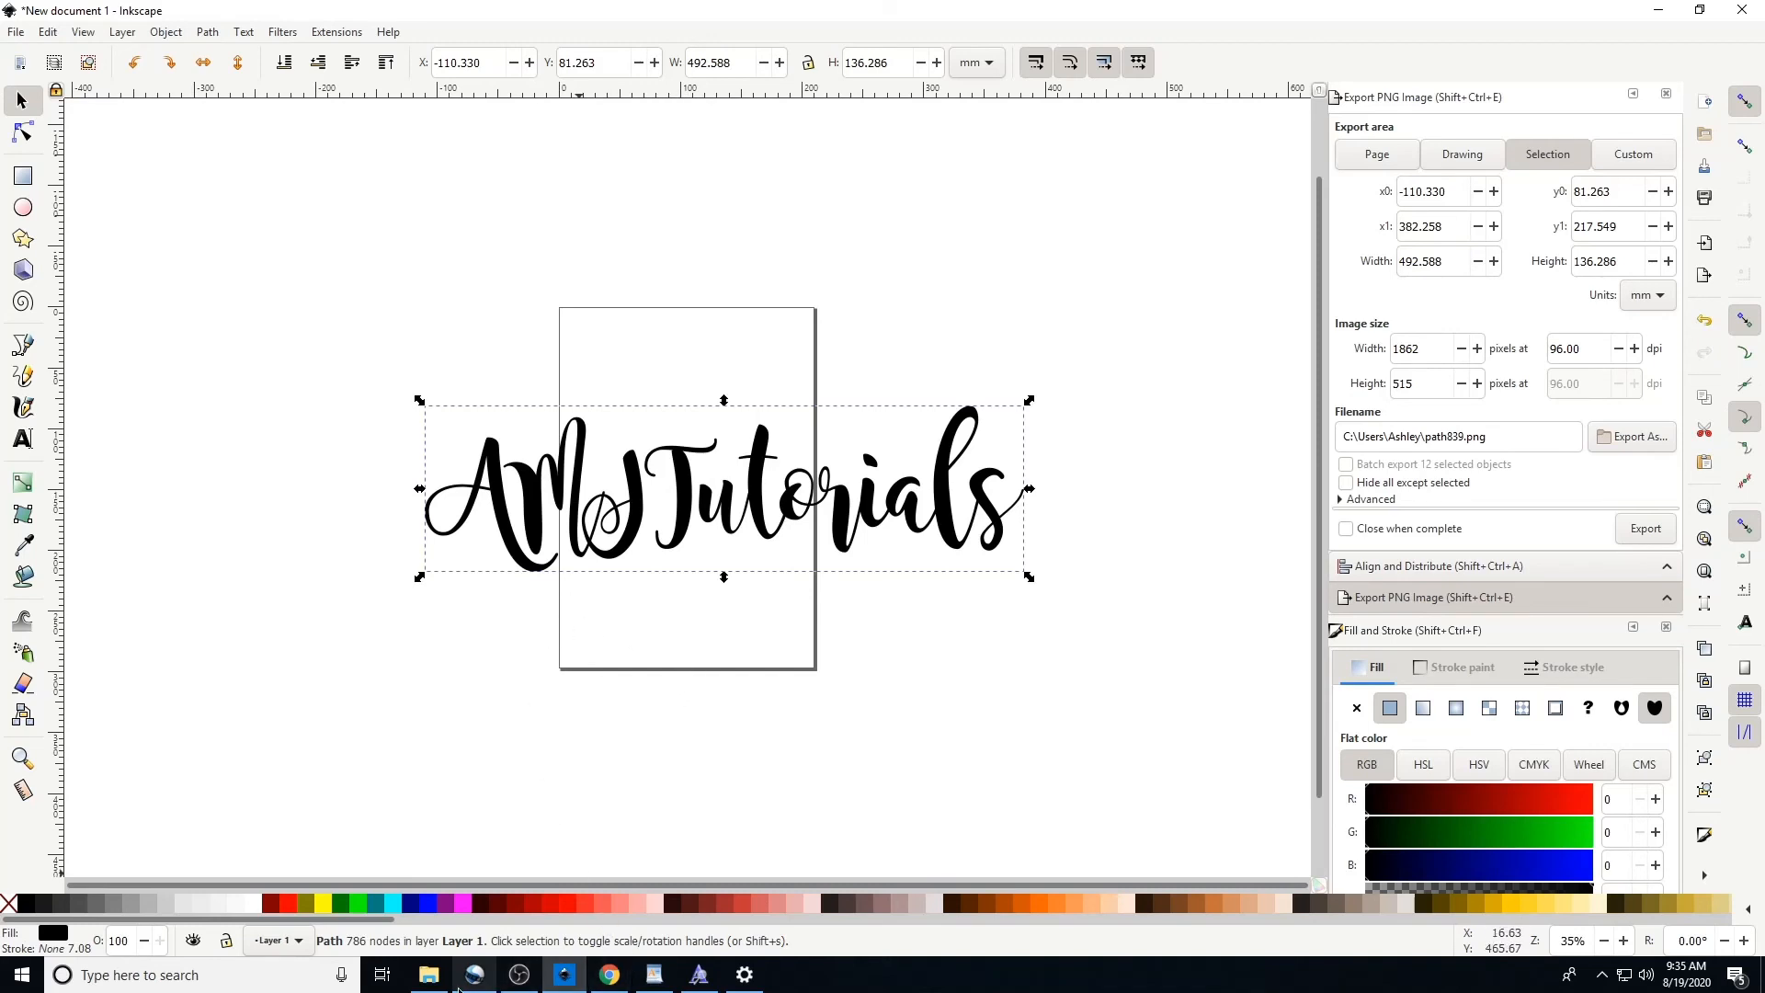
Switch to File Explorer, install the magnolia_sky font file for all users replacing the existing copy, and minimize the window
click(430, 977)
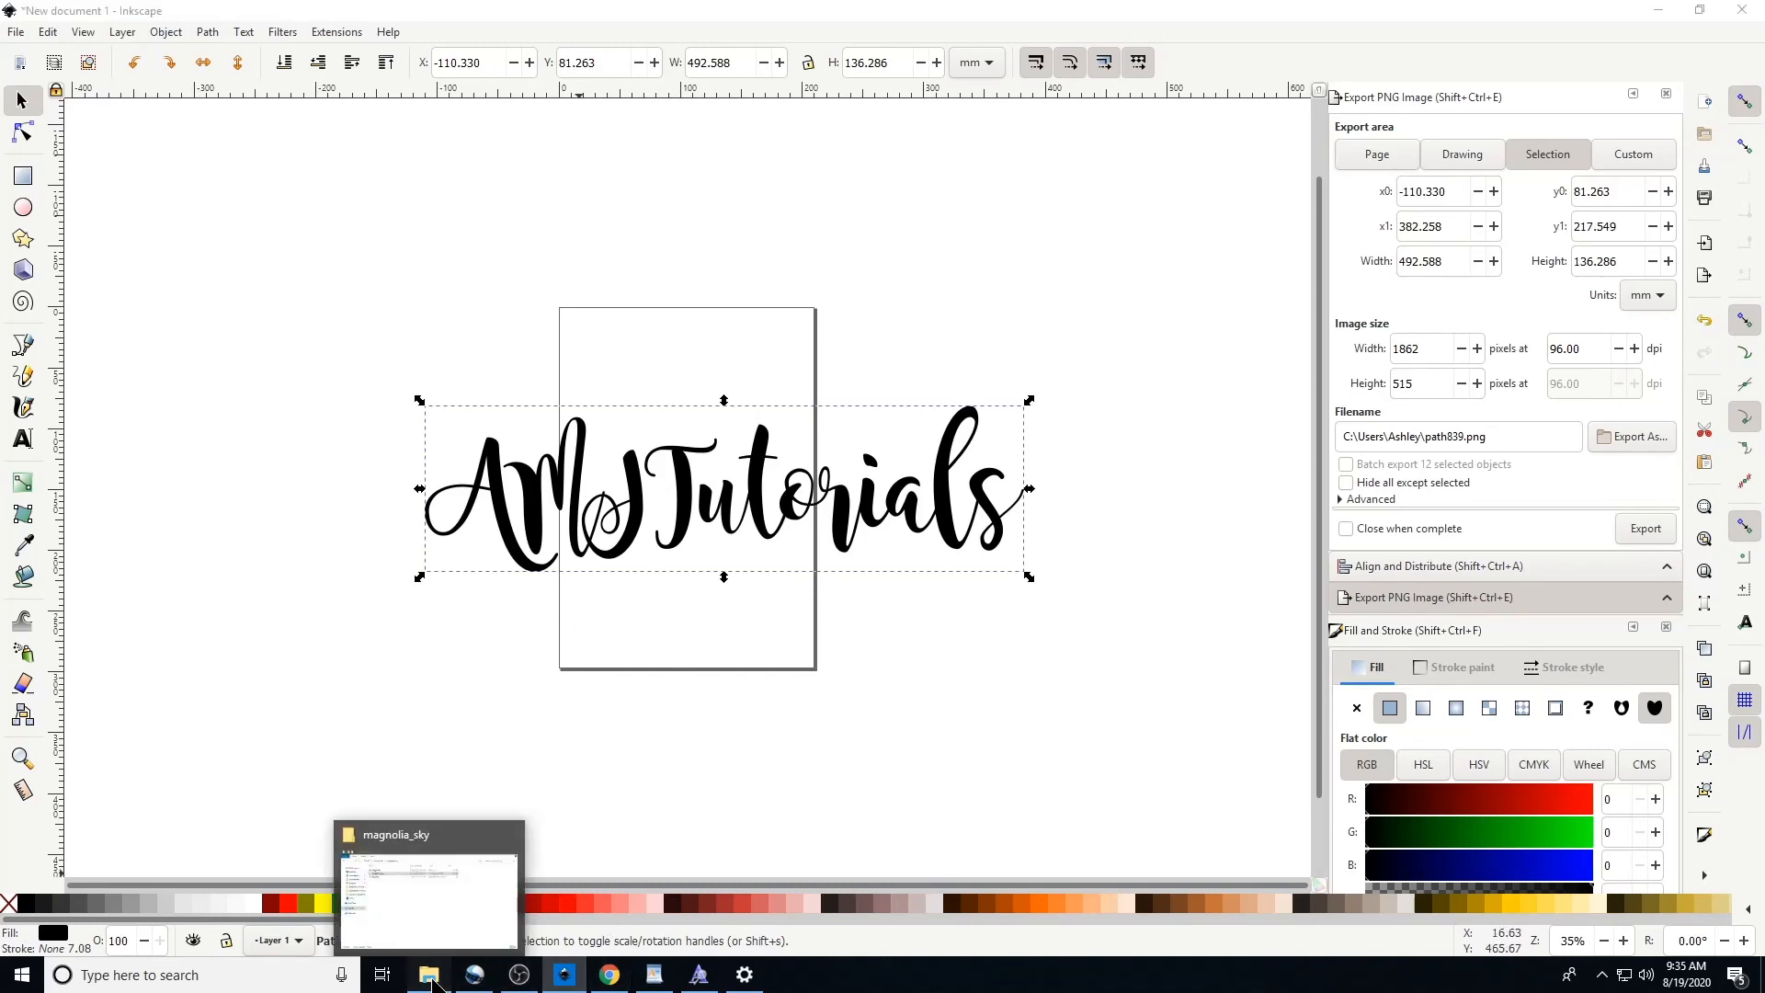
drag(735, 311, 567, 254)
click(1280, 235)
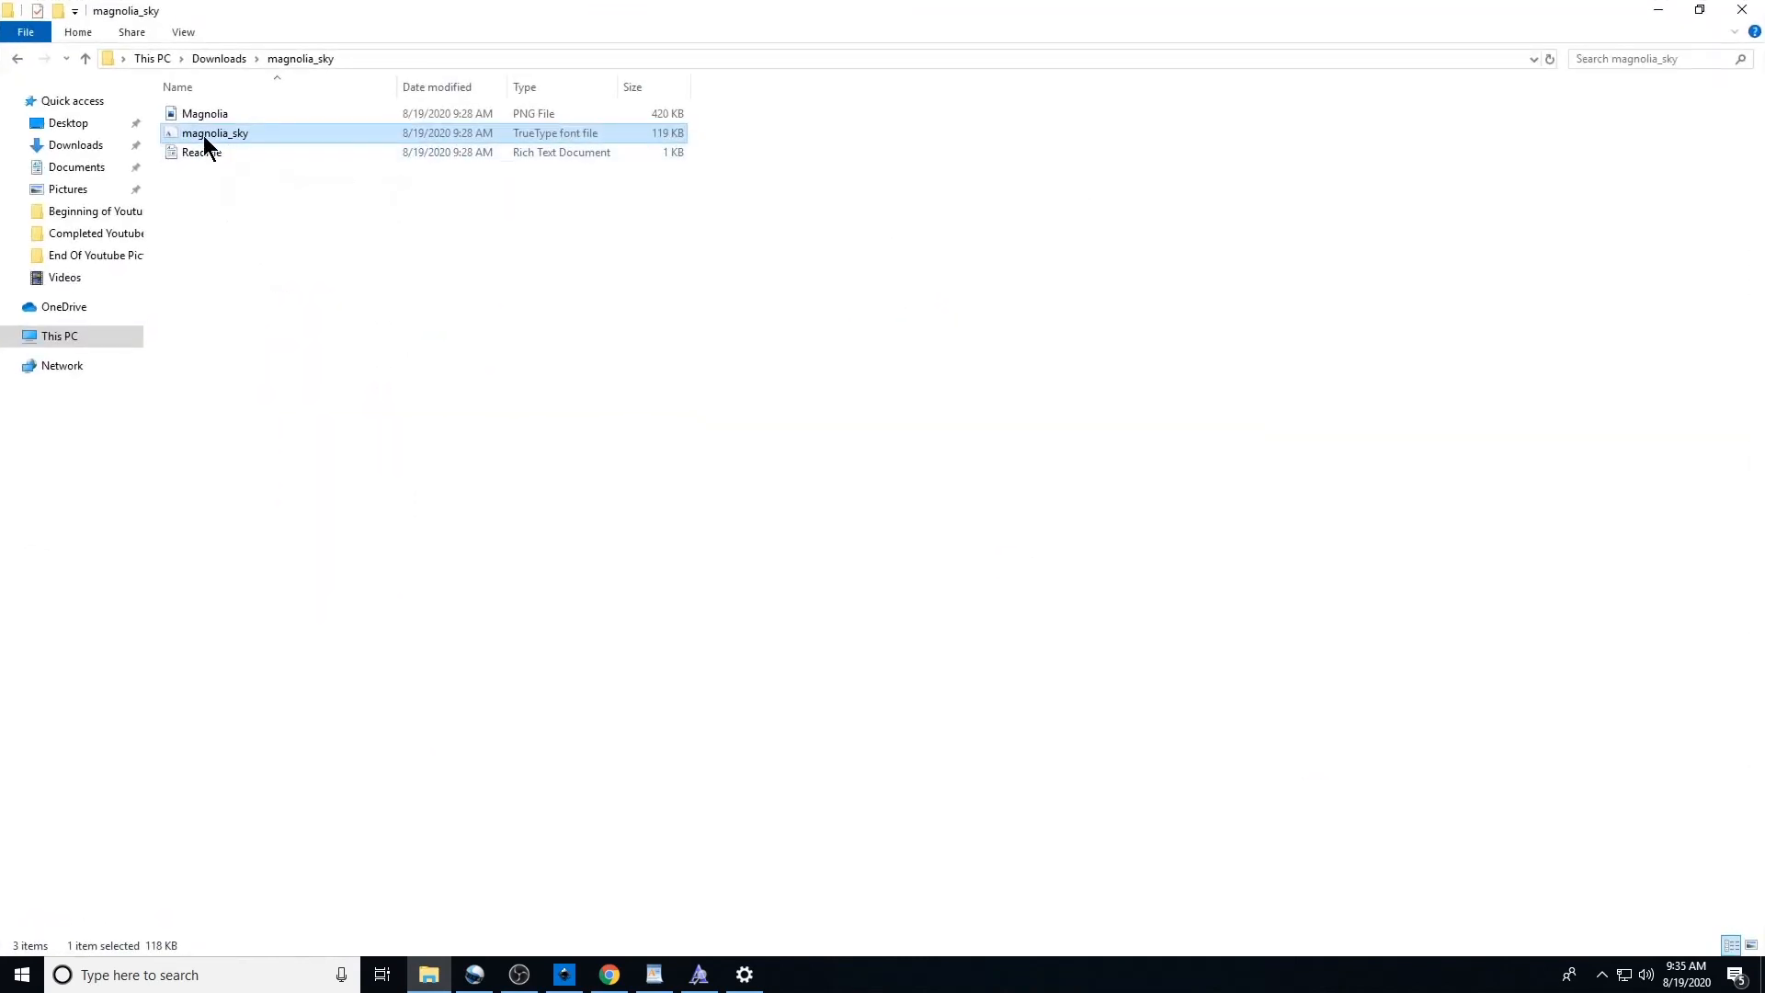
right_click(535, 138)
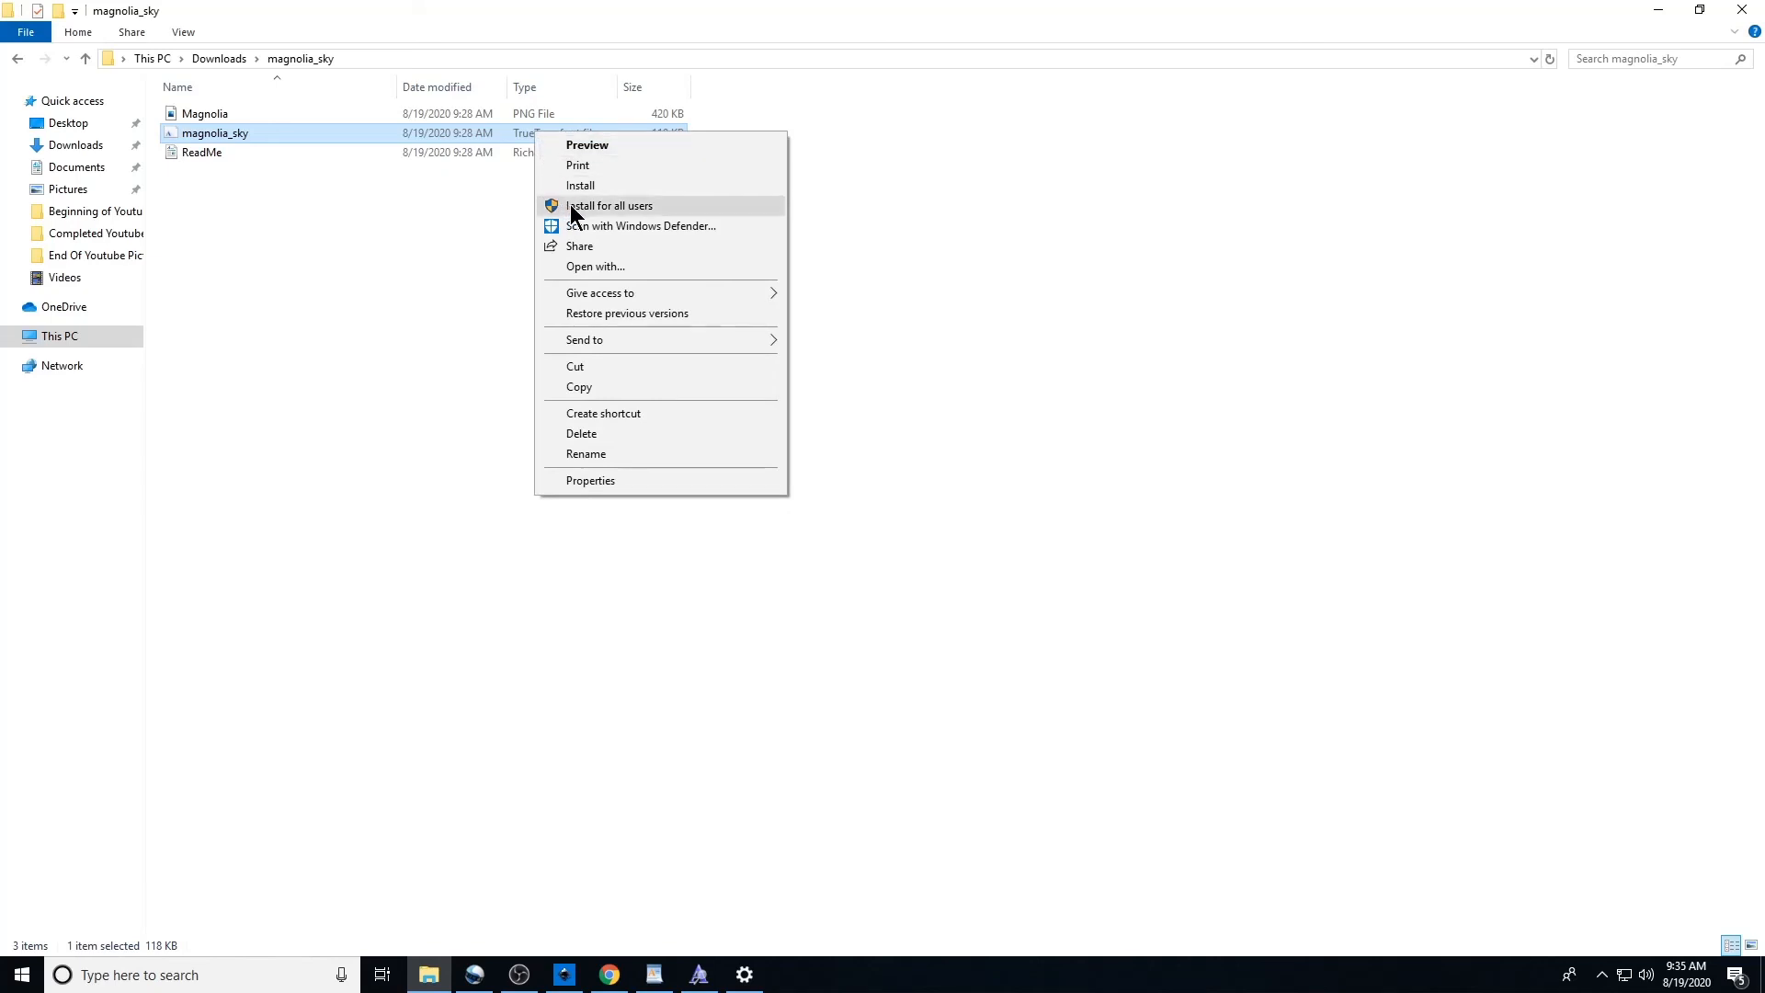
click(656, 211)
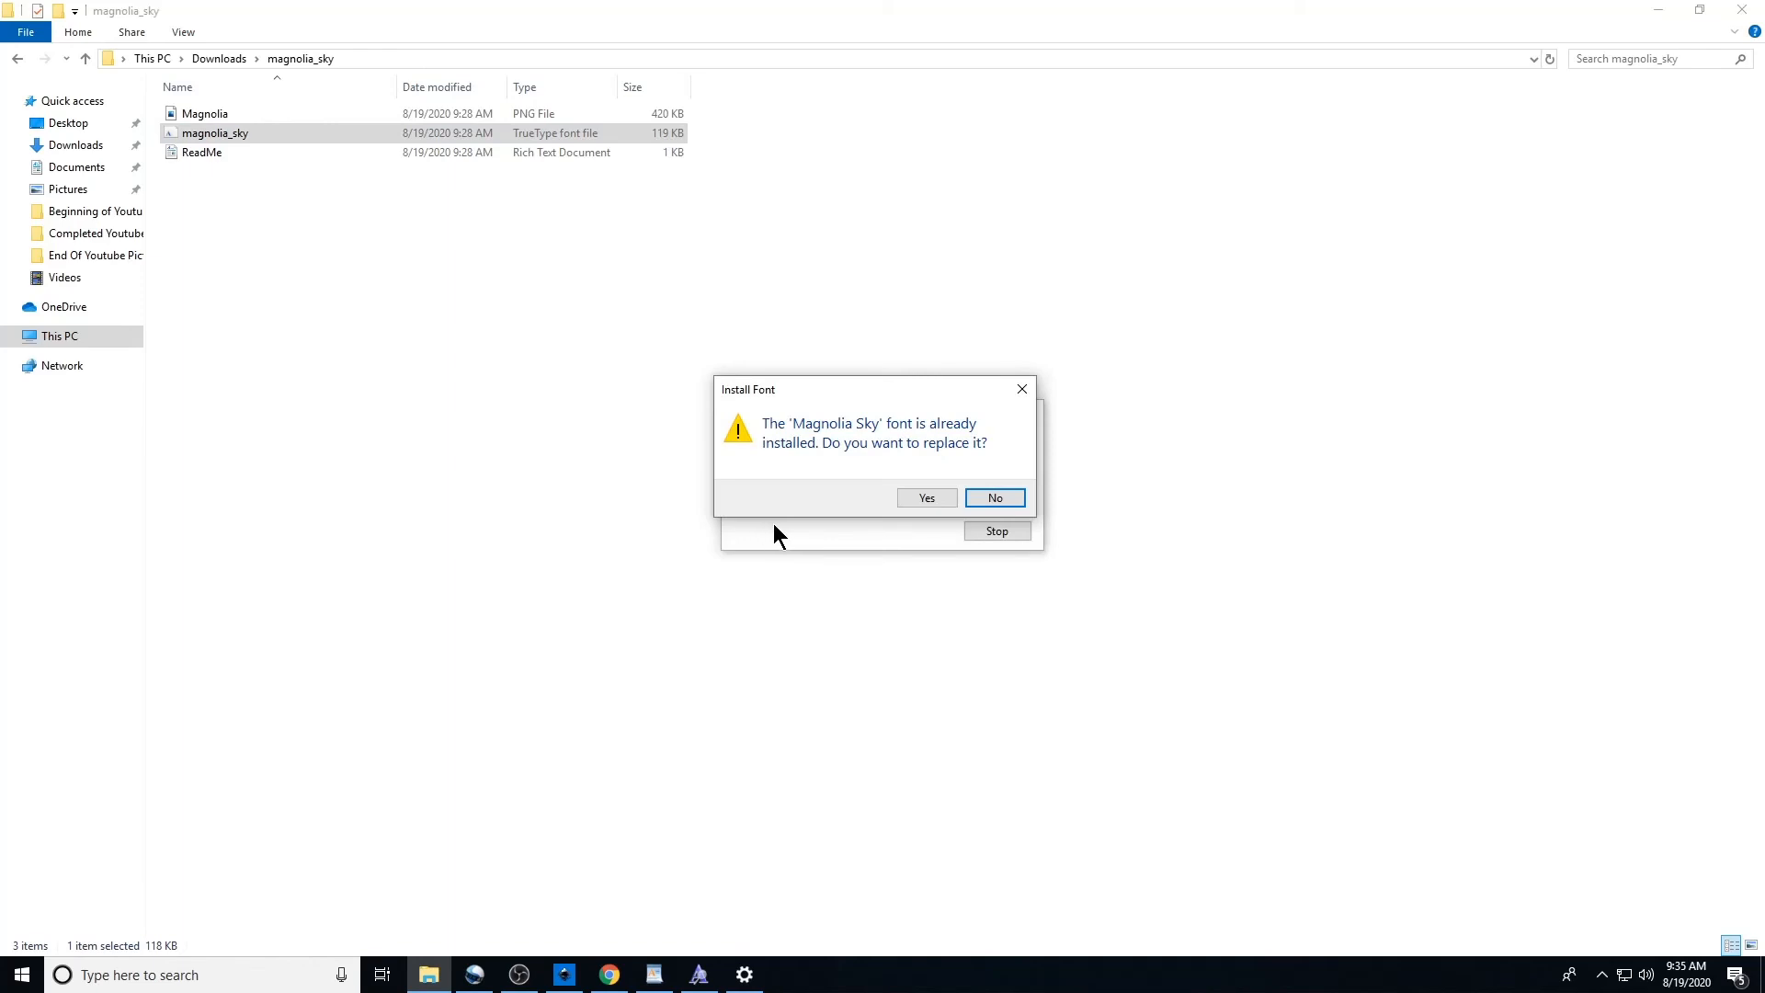
click(926, 498)
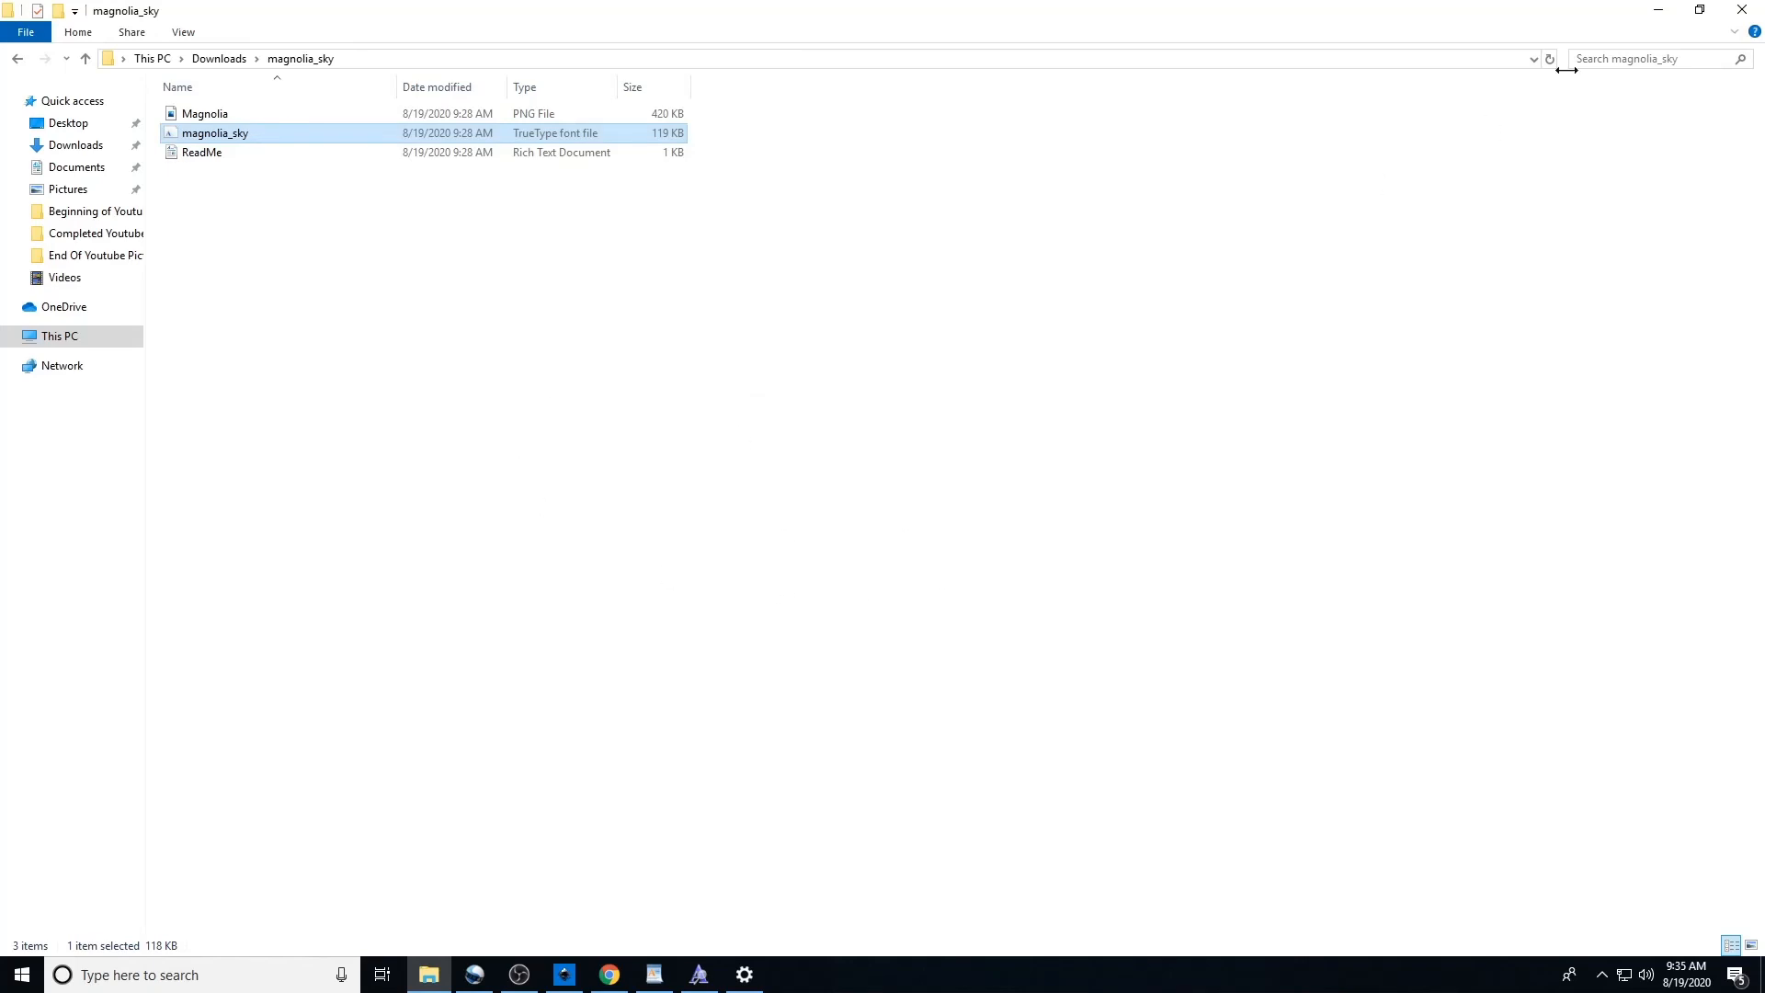
click(1658, 12)
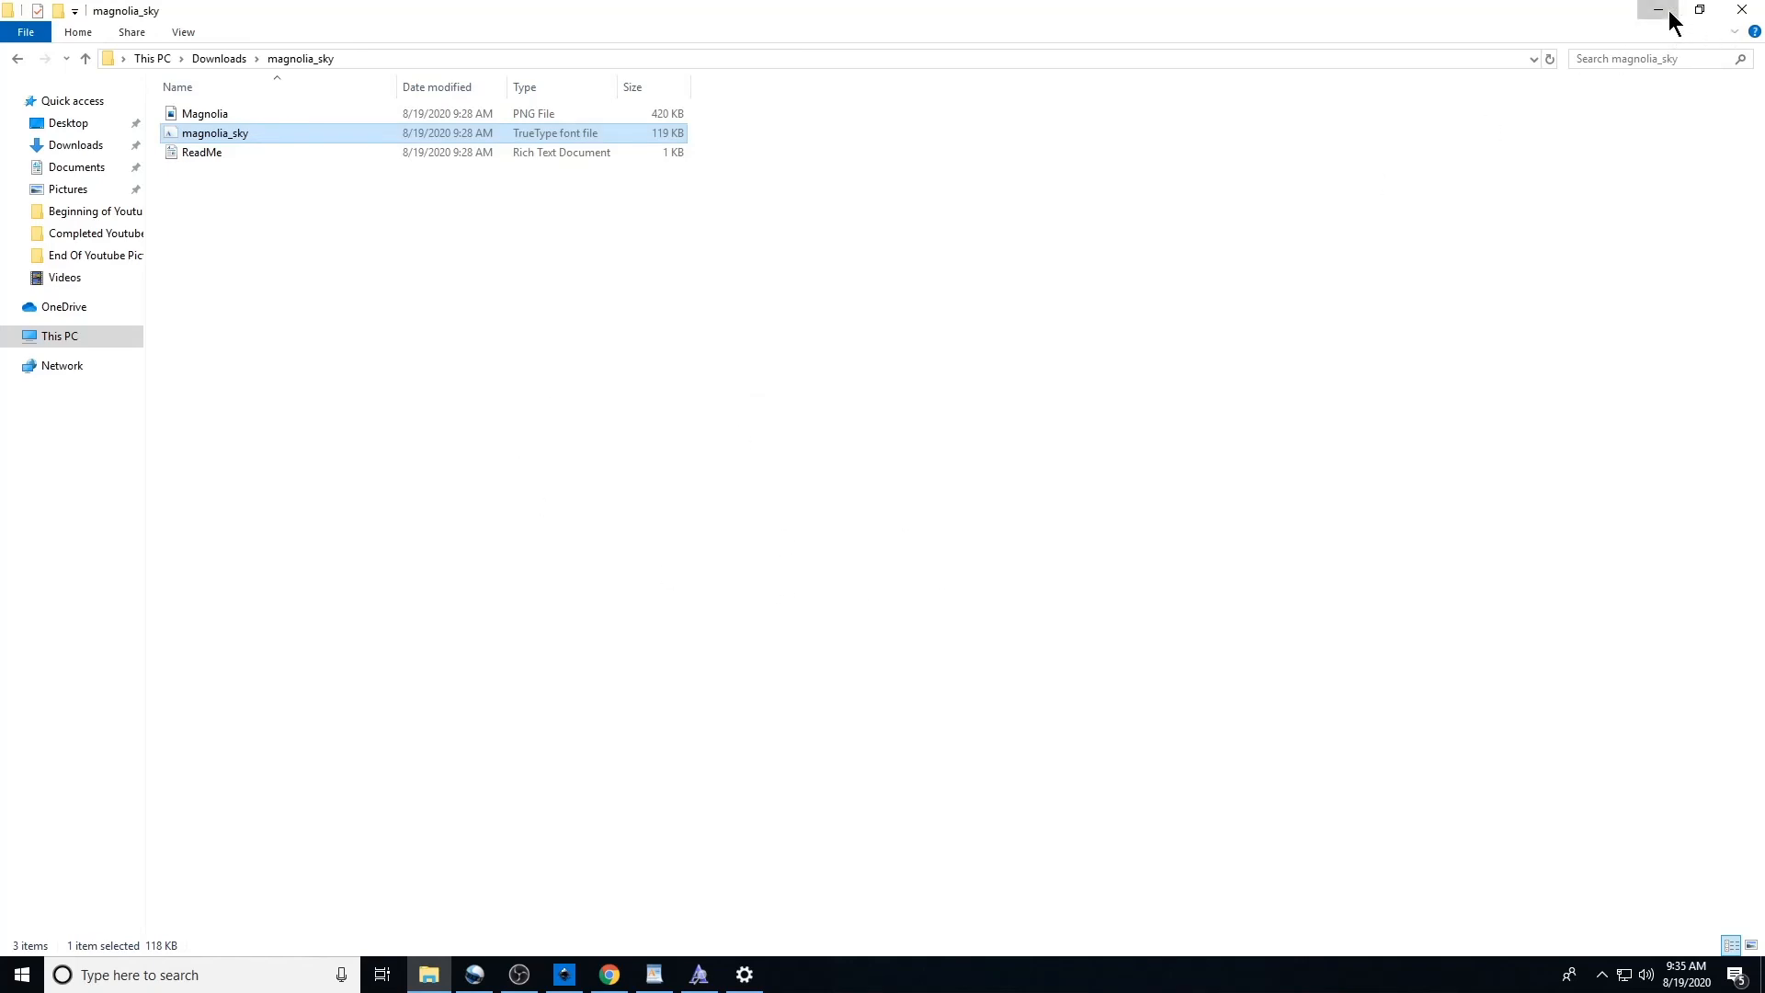